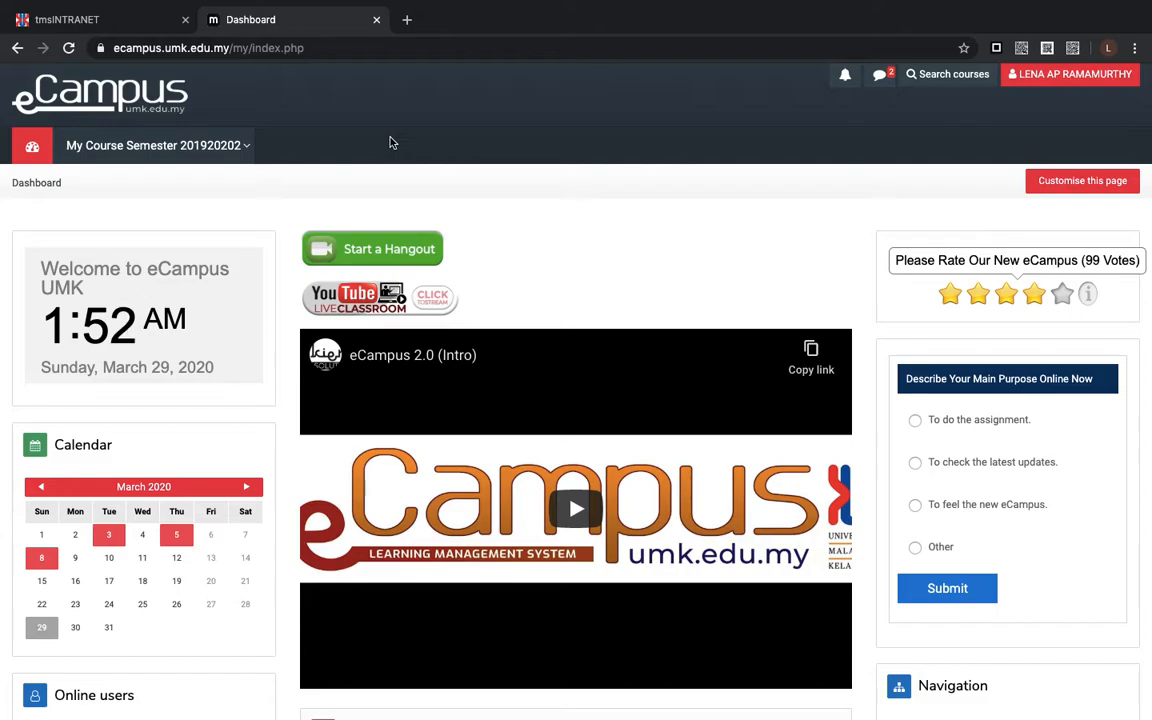
# - Open the UBI2022 English for Business Communication PC 2 course and turn on its editing mode
pyautogui.scroll(-1, 391, 142)
pyautogui.scroll(1, 391, 142)
pyautogui.moveTo(255, 150)
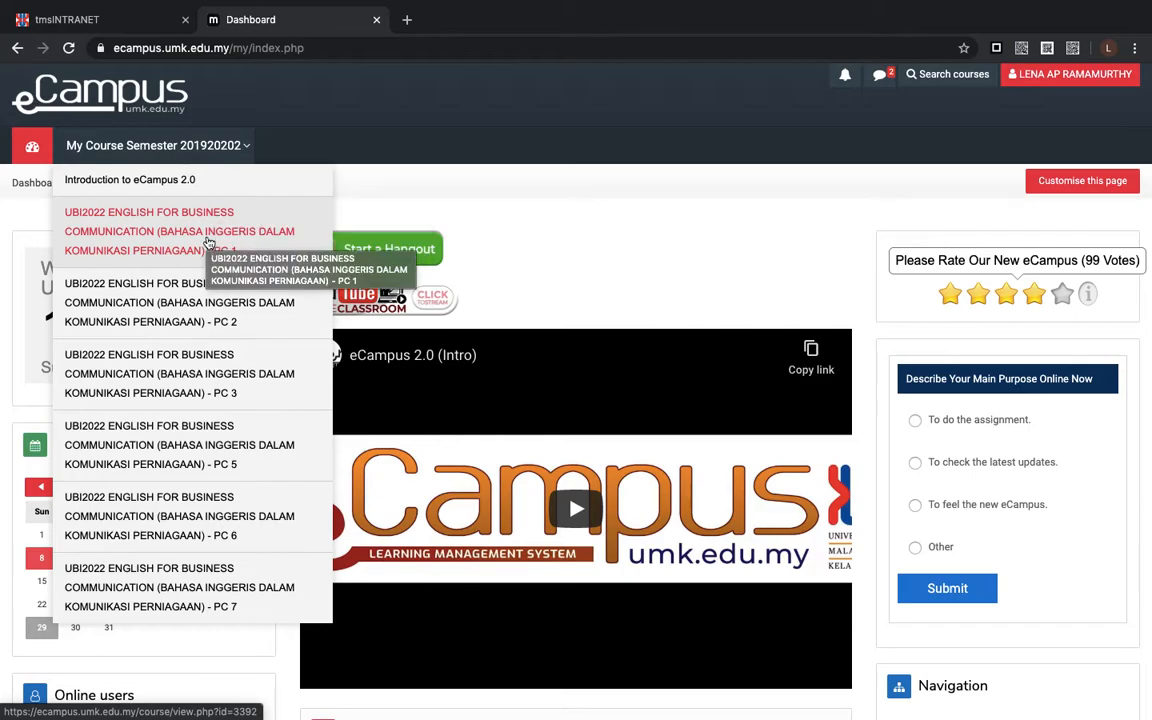
pyautogui.rightClick(145, 312)
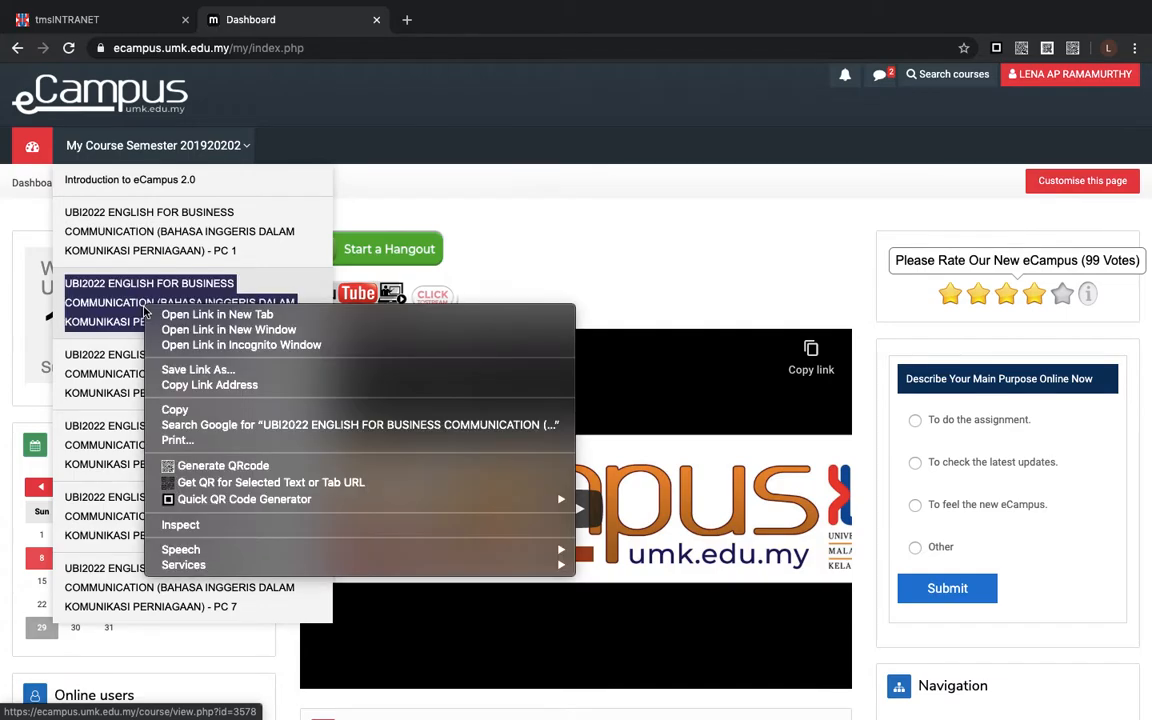
pyautogui.click(105, 298)
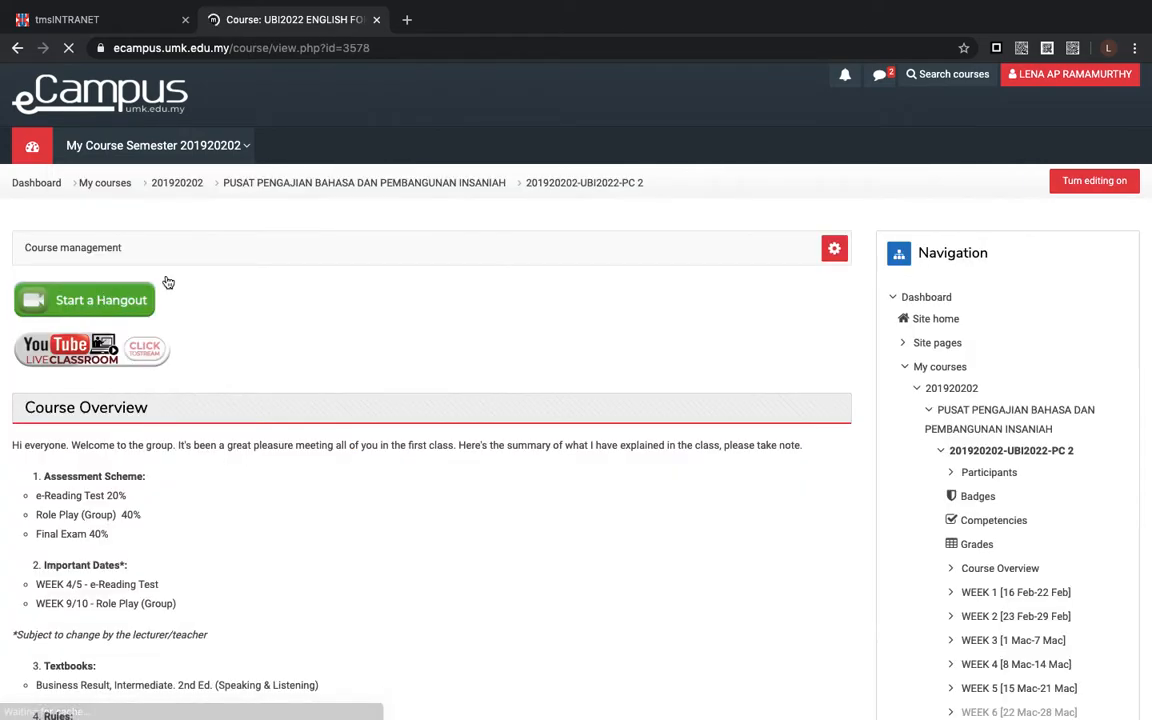
pyautogui.click(1094, 181)
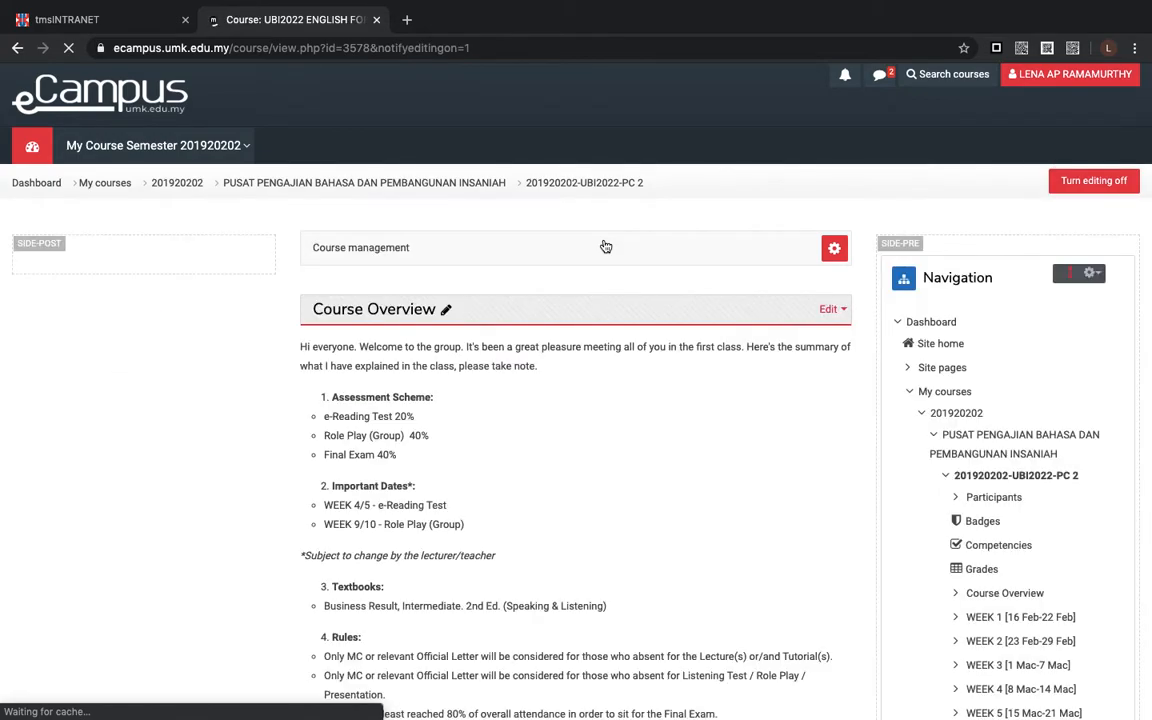
# - Look through the course page's weekly sections and their existing activities from WEEK 1 to WEEK 9
pyautogui.scroll(-5, 605, 246)
pyautogui.scroll(5, 605, 246)
pyautogui.scroll(-6, 605, 246)
pyautogui.scroll(-5, 605, 246)
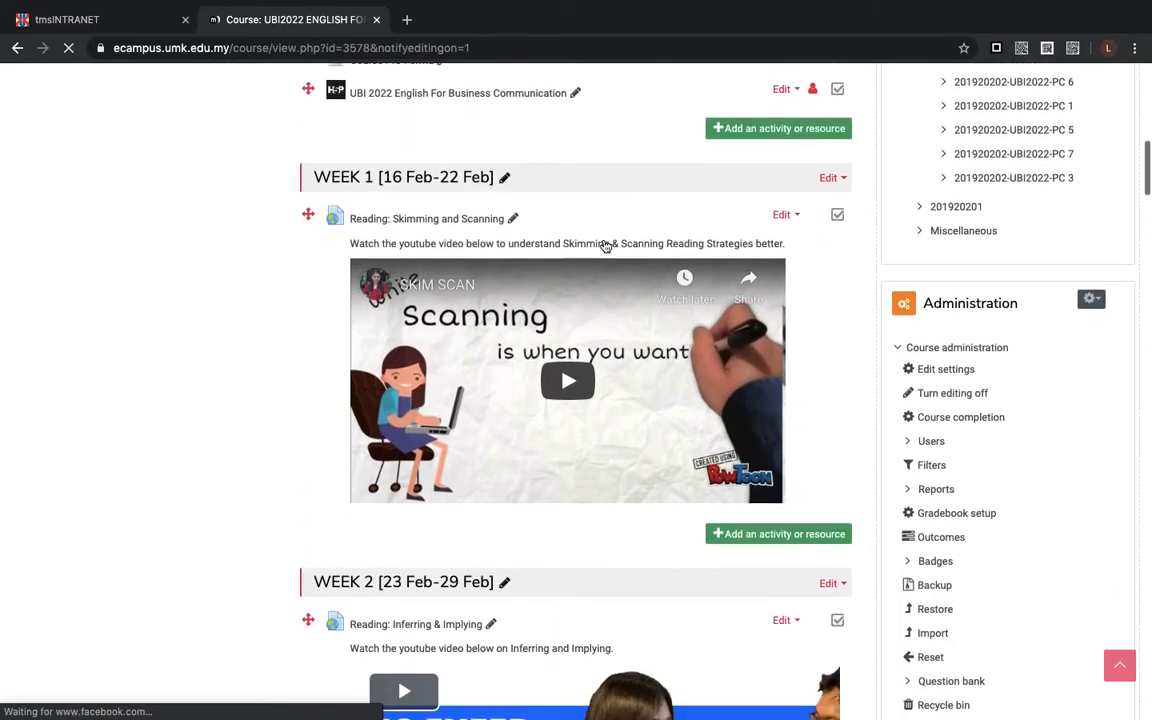
pyautogui.scroll(-6, 605, 246)
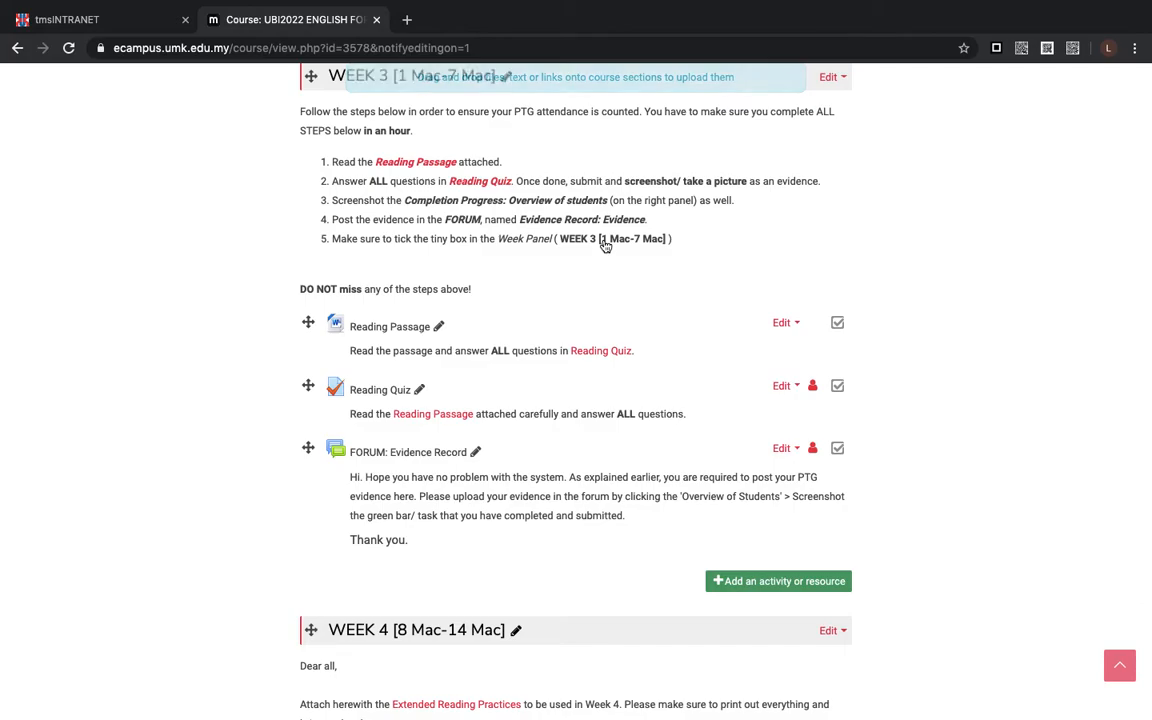
pyautogui.scroll(-2, 605, 246)
pyautogui.scroll(-4, 605, 246)
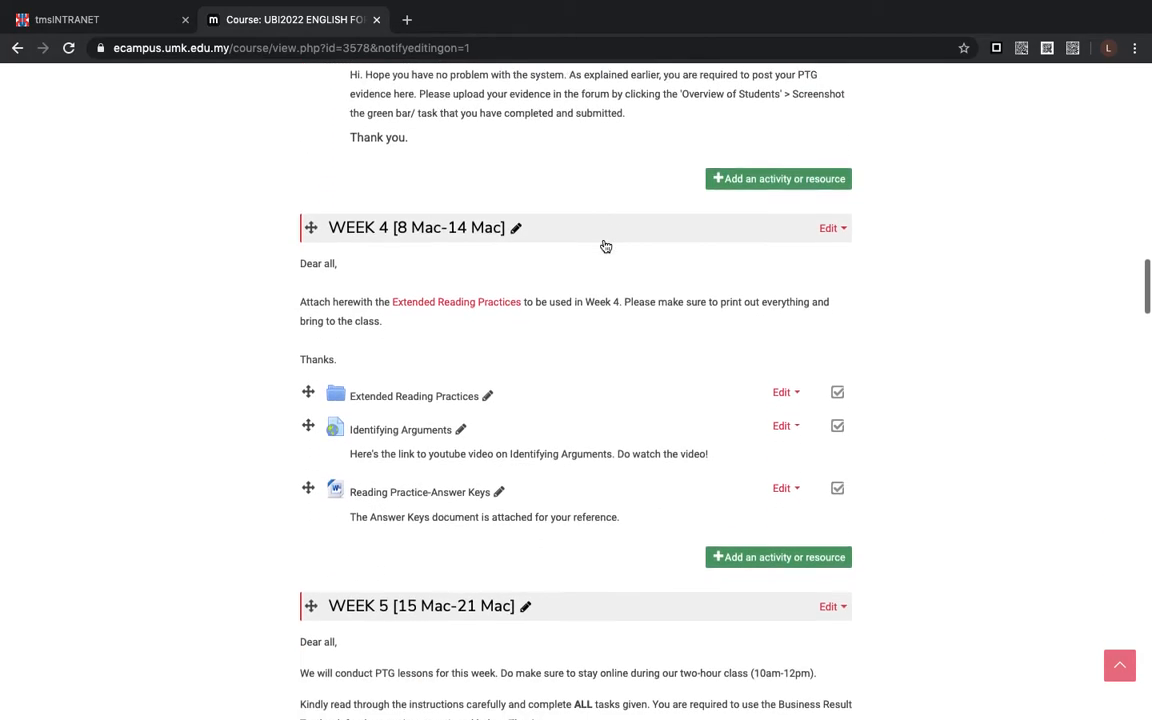
pyautogui.scroll(-4, 605, 246)
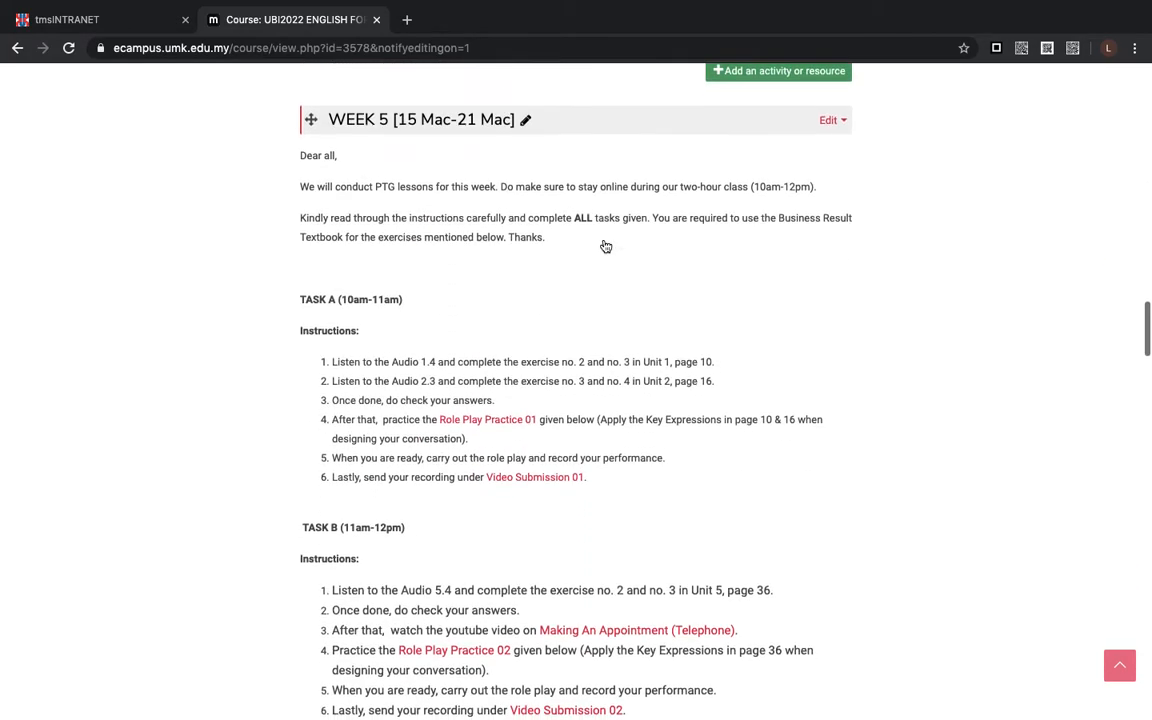
pyautogui.scroll(2, 605, 246)
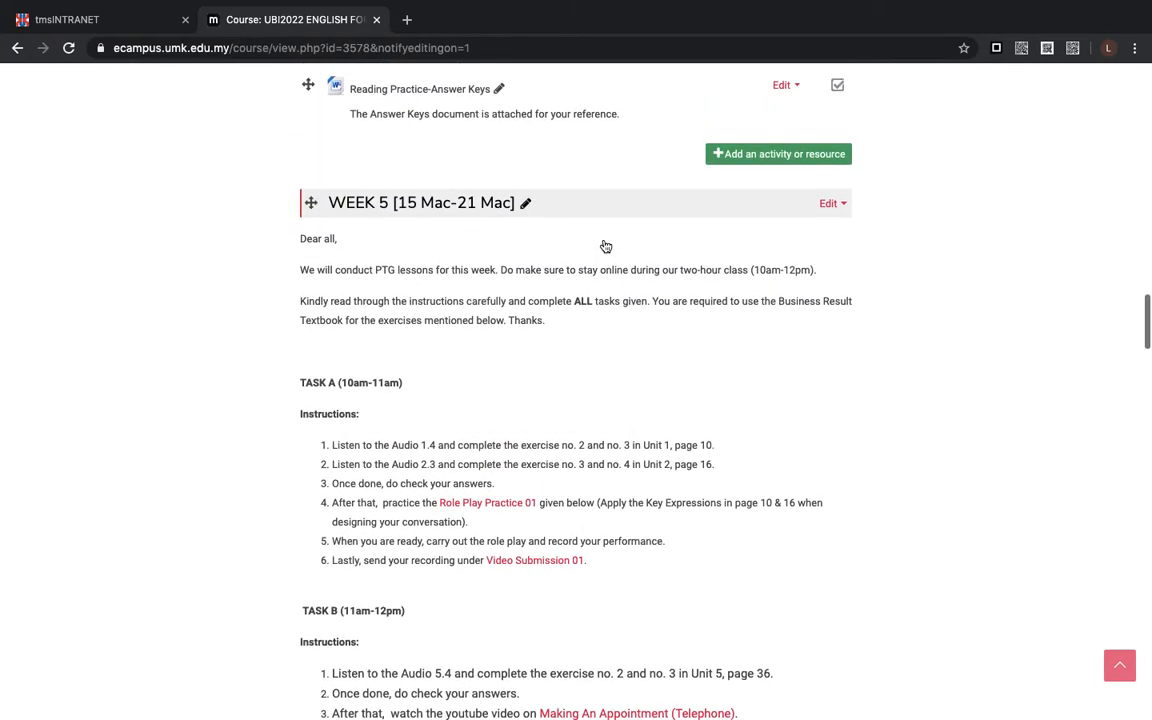
pyautogui.scroll(2, 605, 244)
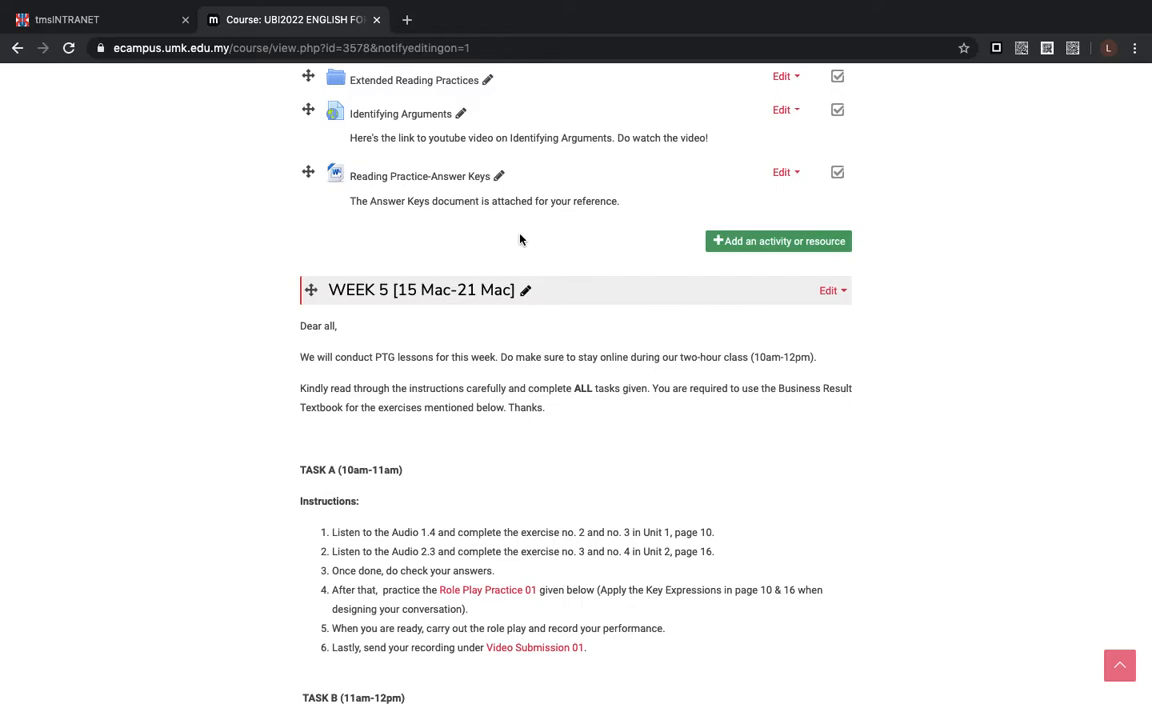
pyautogui.scroll(2, 519, 239)
pyautogui.scroll(1, 519, 239)
pyautogui.scroll(-10, 519, 239)
pyautogui.scroll(-12, 519, 239)
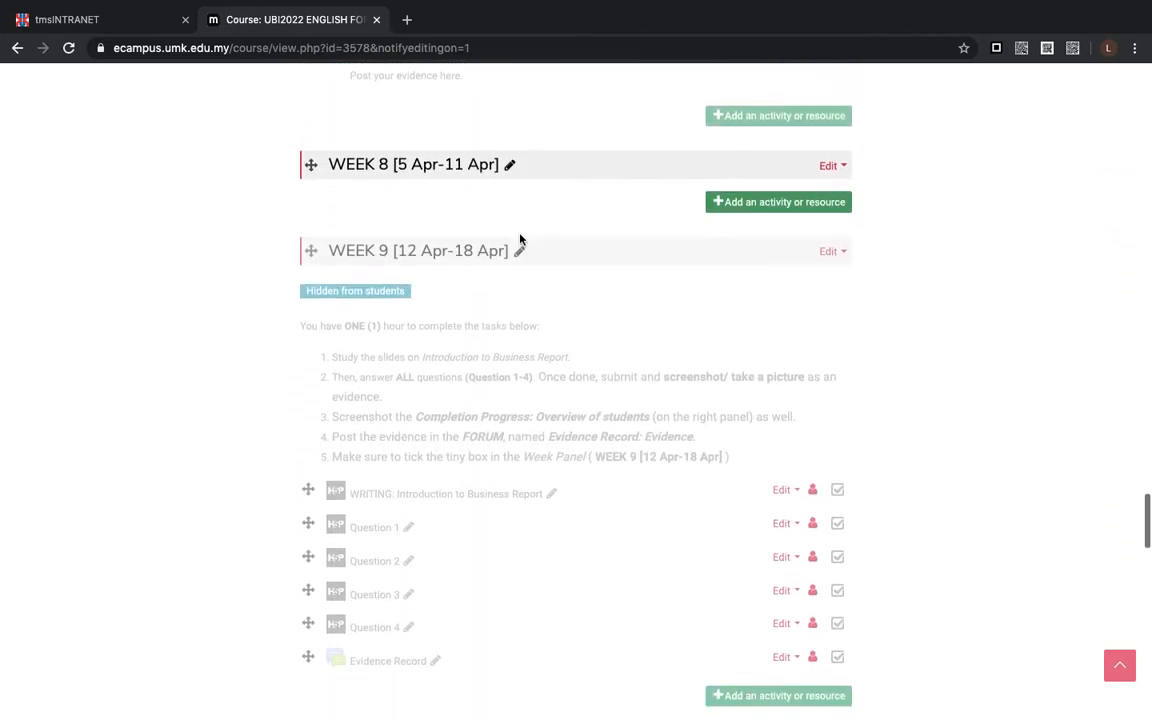
# - Start adding an activity to the WEEK 8 [5 Apr-11 Apr] section and select Quiz as its type
pyautogui.scroll(1, 519, 239)
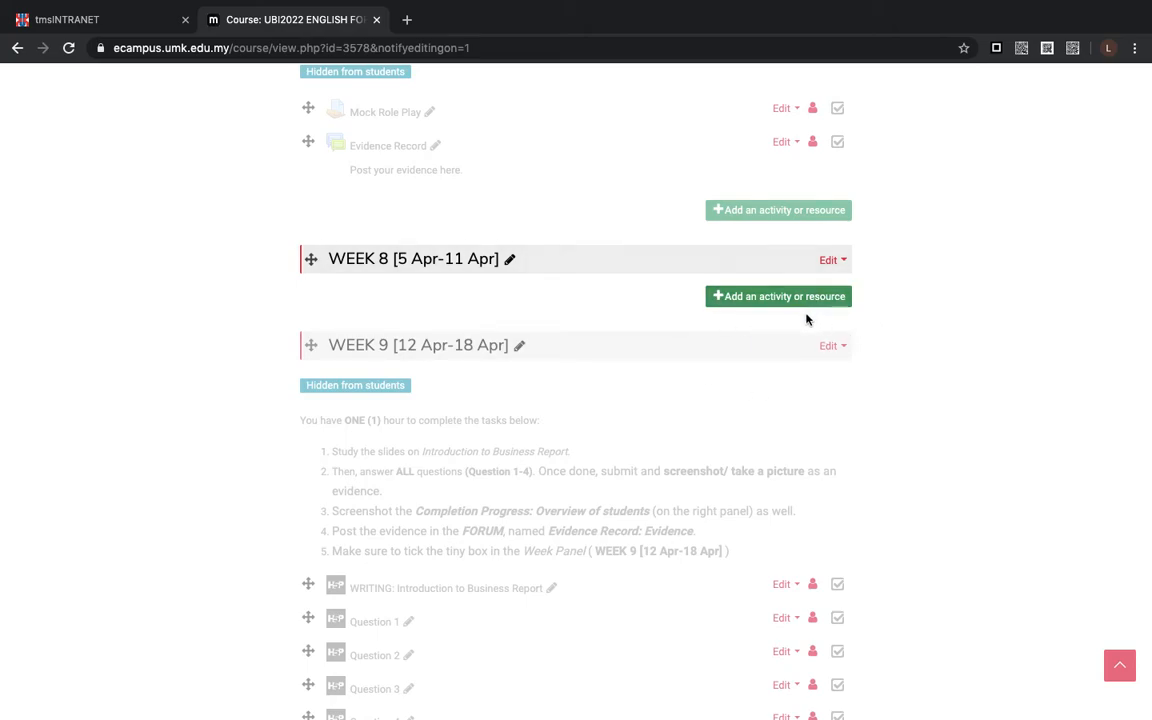
pyautogui.click(780, 297)
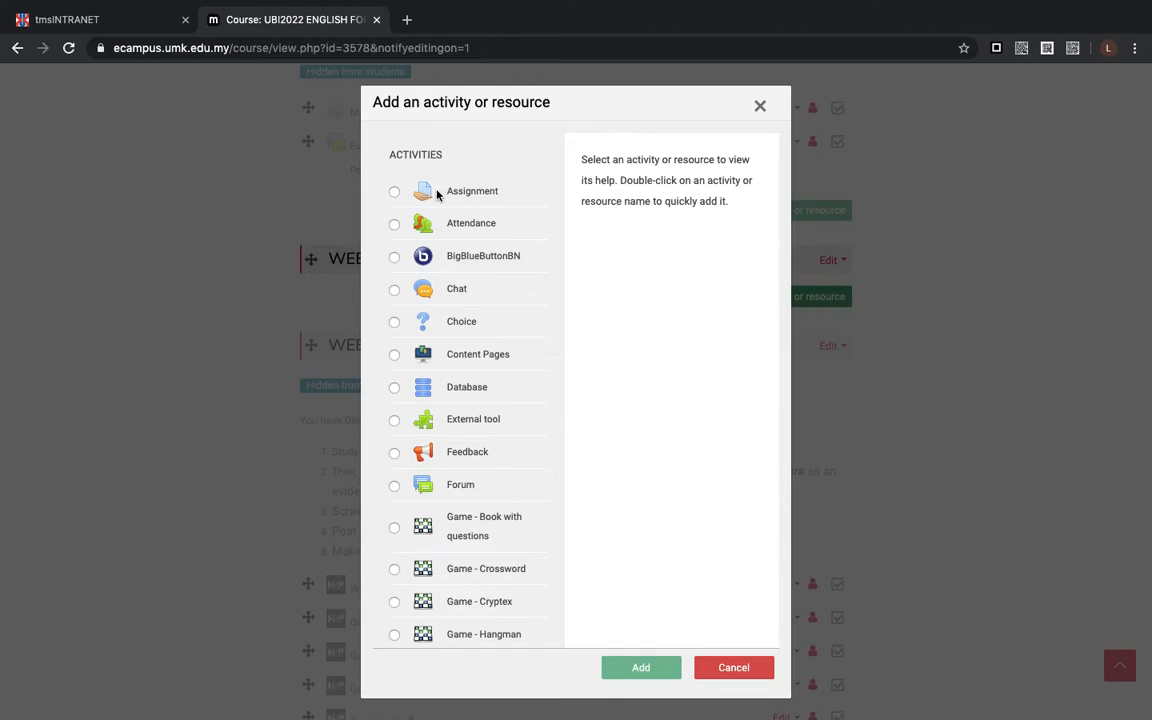
pyautogui.scroll(-1, 437, 194)
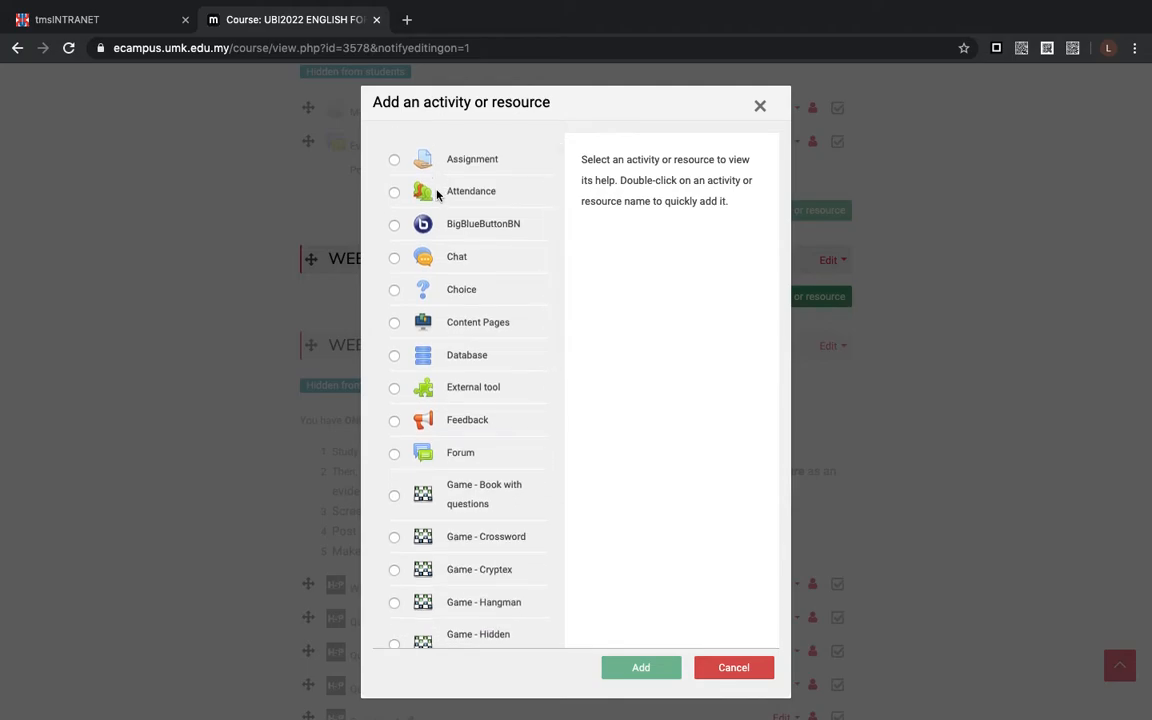
pyautogui.scroll(-1, 437, 194)
pyautogui.scroll(2, 437, 194)
pyautogui.scroll(-4, 437, 194)
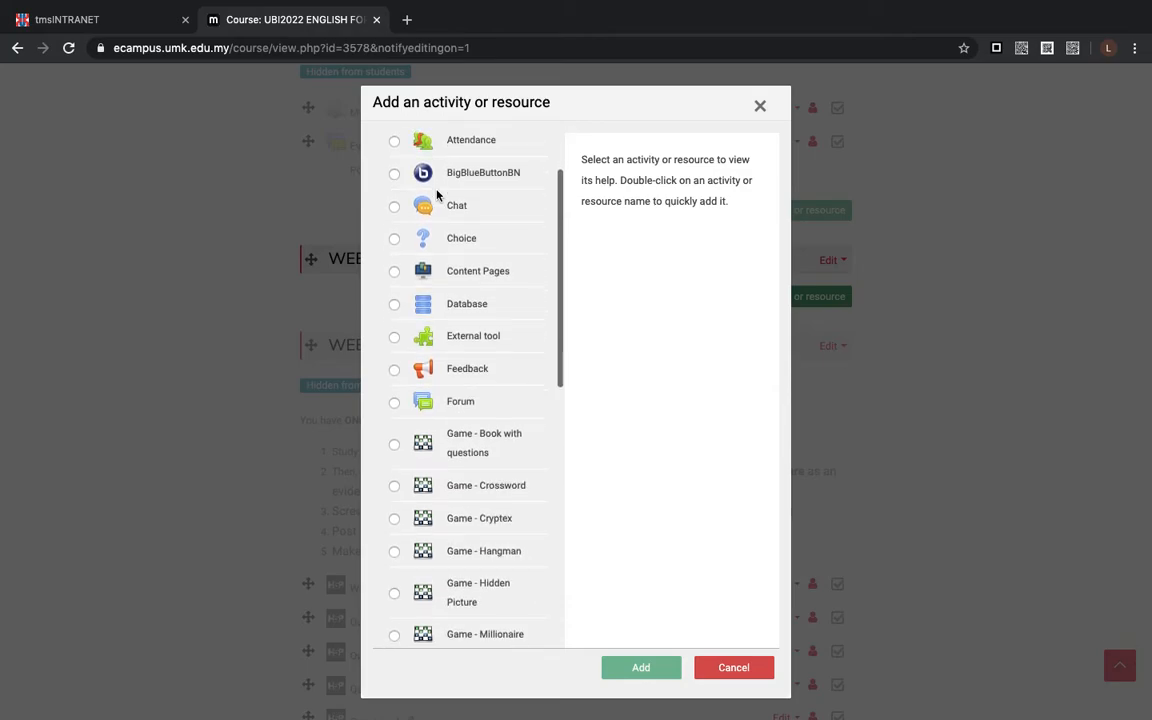
pyautogui.scroll(-6, 437, 194)
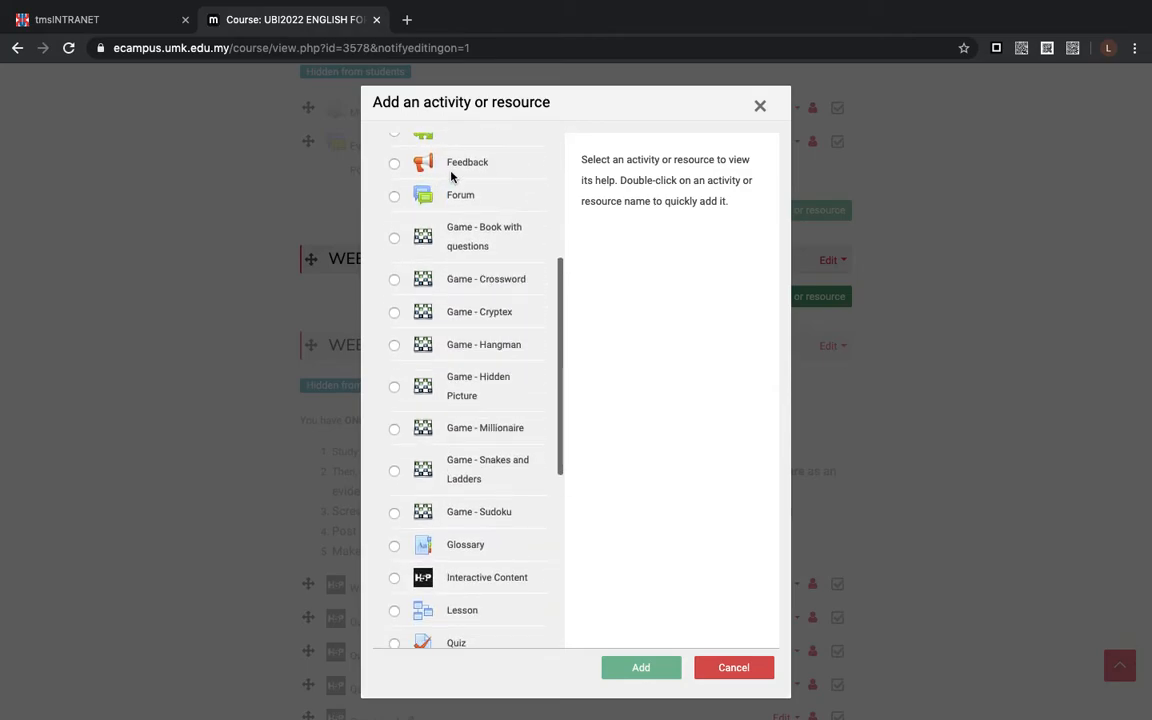
pyautogui.scroll(-3, 451, 200)
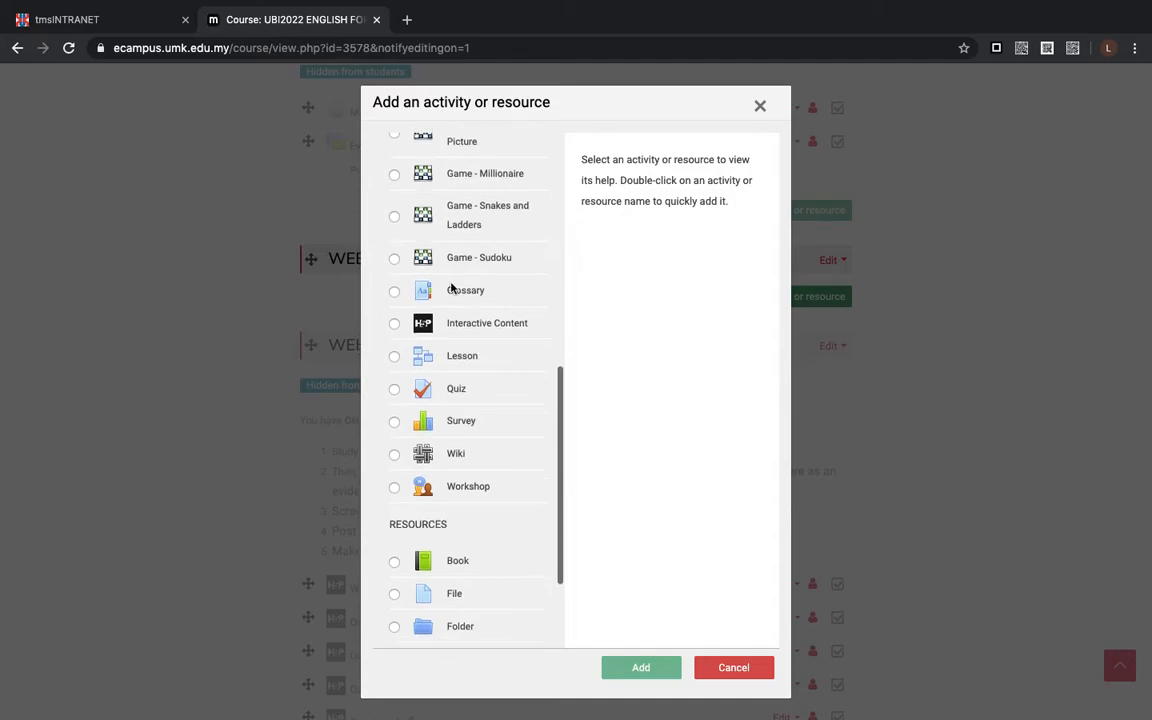
pyautogui.click(395, 390)
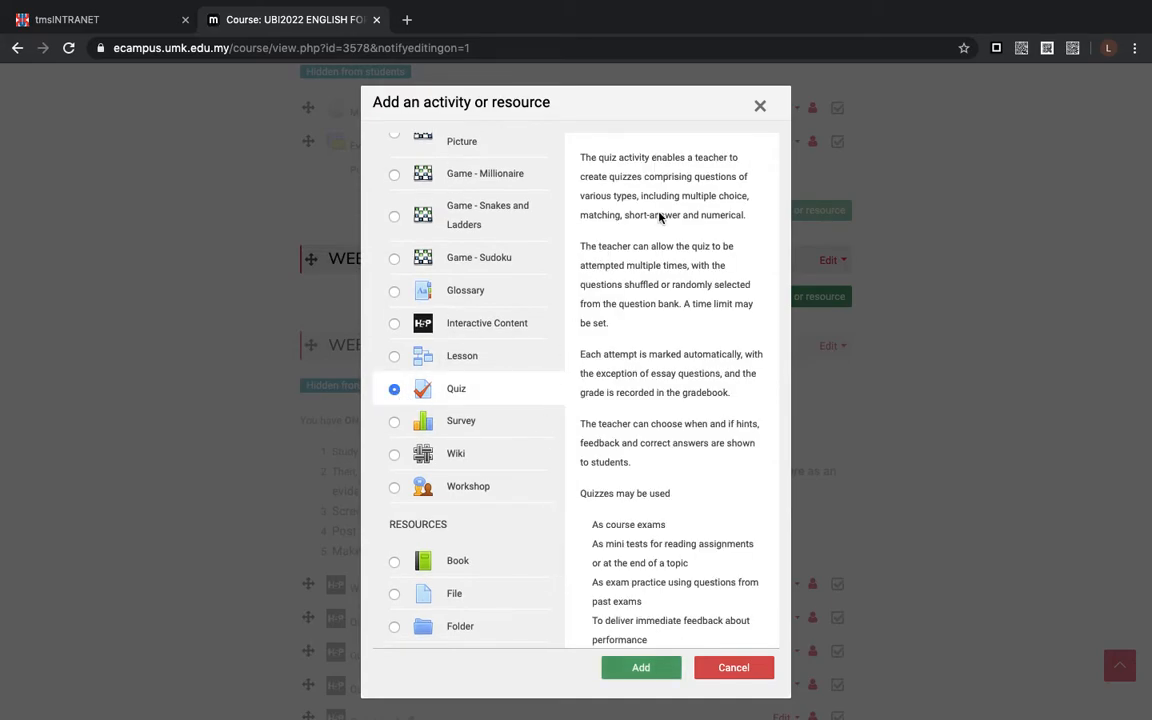
# - Read through the help text for the quiz activity and confirm adding it to WEEK 8
pyautogui.scroll(-1, 660, 218)
pyautogui.scroll(1, 660, 218)
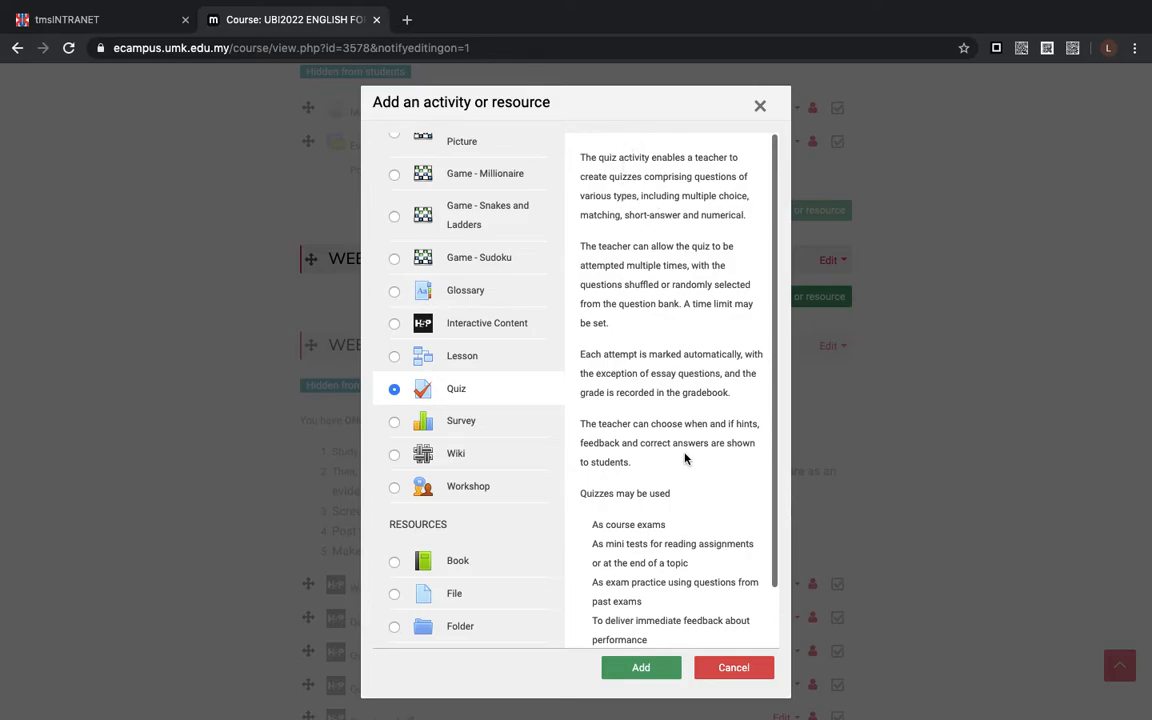
pyautogui.scroll(-2, 684, 460)
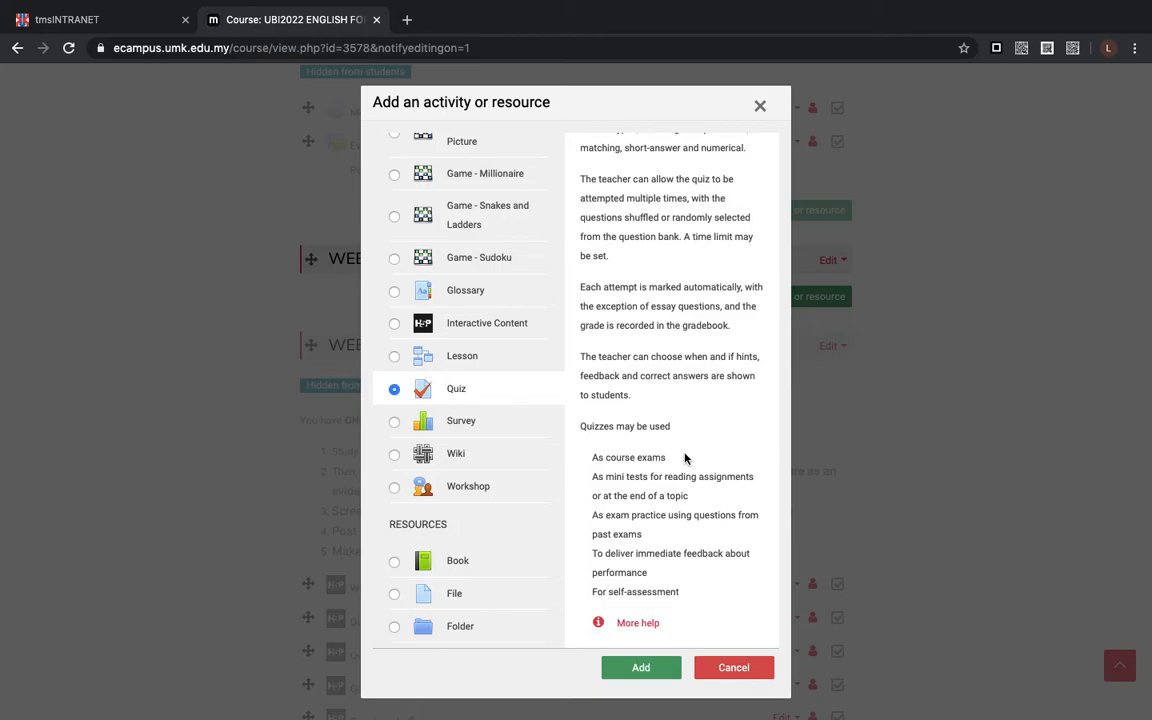
pyautogui.scroll(2, 680, 344)
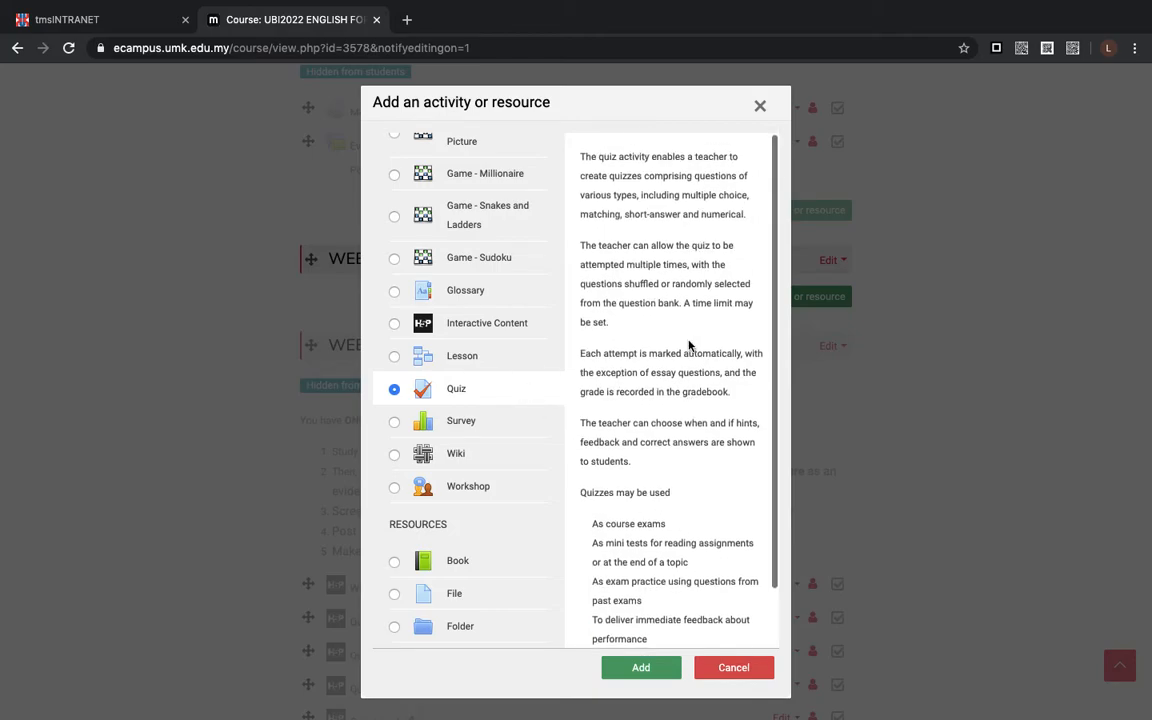
pyautogui.scroll(-2, 688, 345)
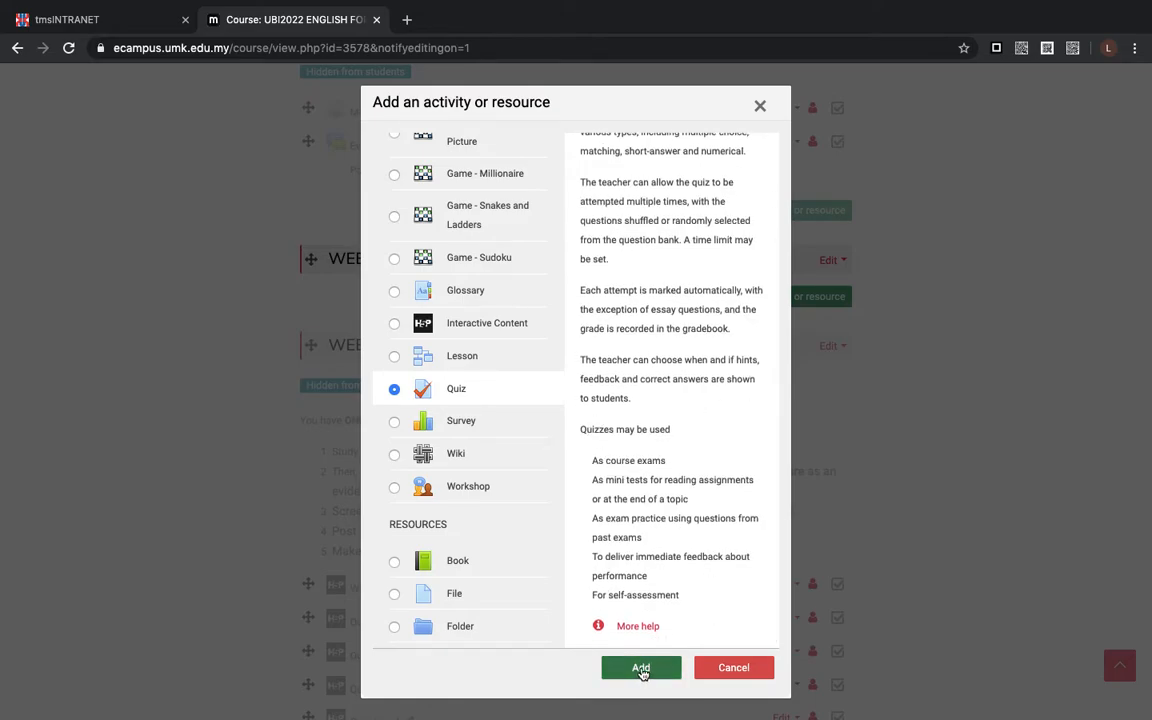
pyautogui.click(641, 669)
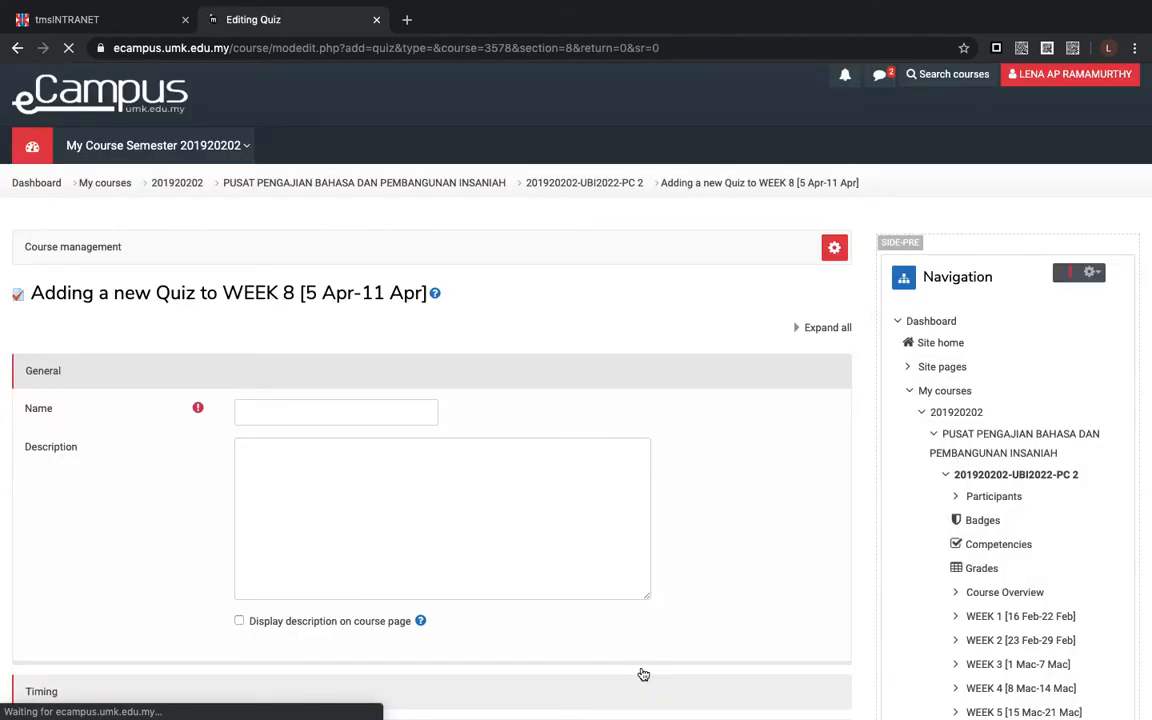
# - Name the quiz "Testing" and enter the description "Answer ALL questions in the quiz."
pyautogui.scroll(-1, 422, 538)
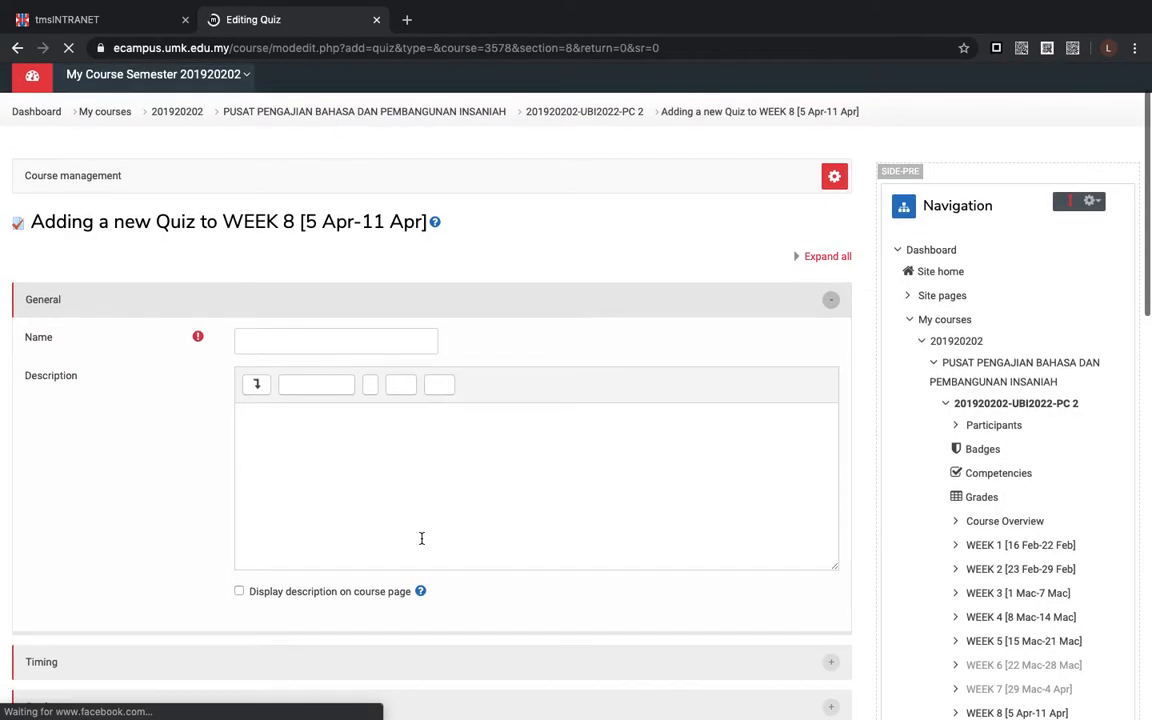
pyautogui.scroll(-1, 180, 407)
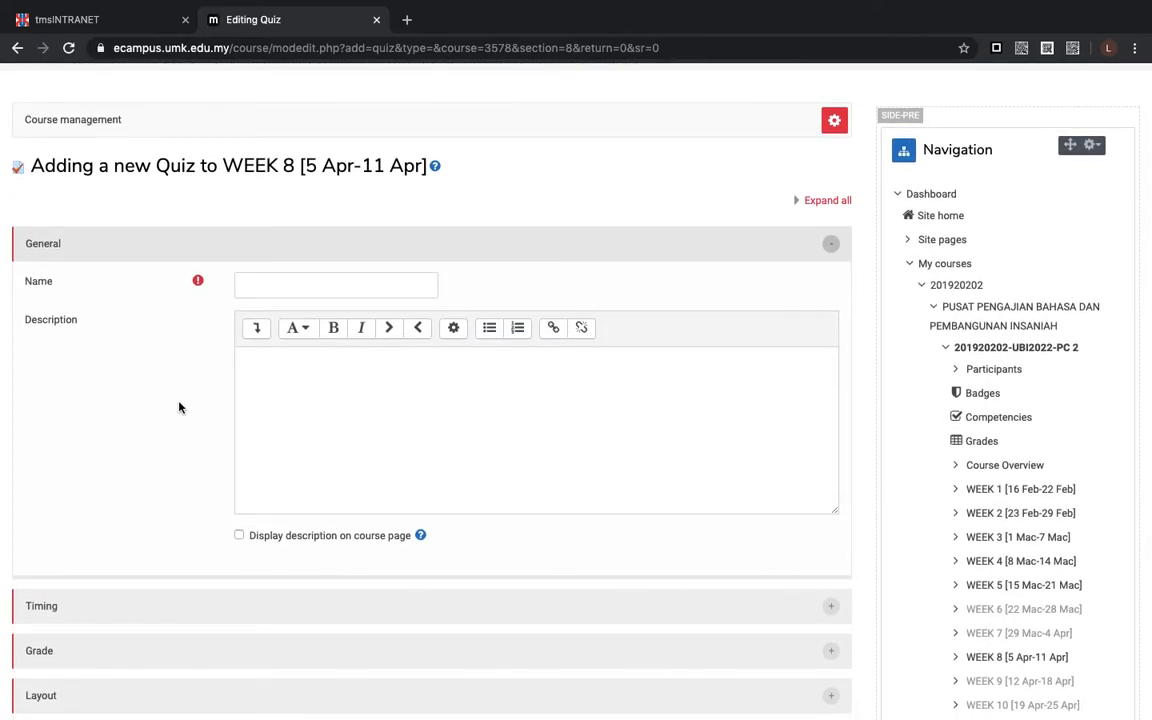
pyautogui.click(278, 288)
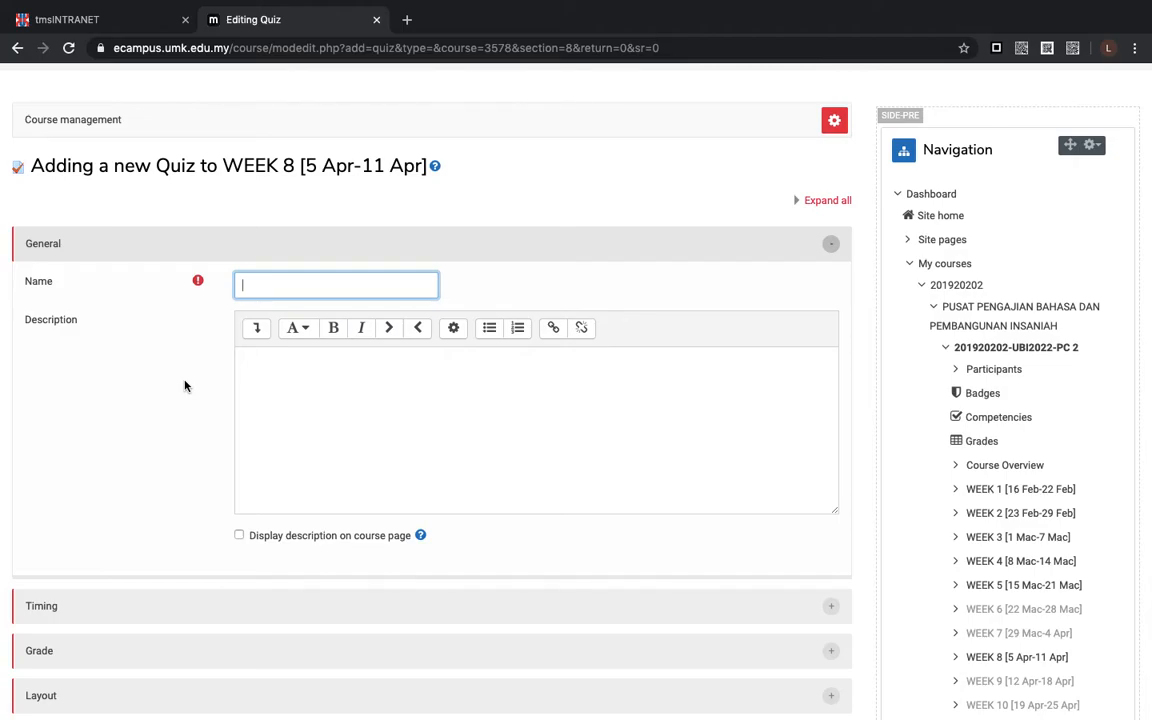
pyautogui.write('Testing')
pyautogui.click(258, 374)
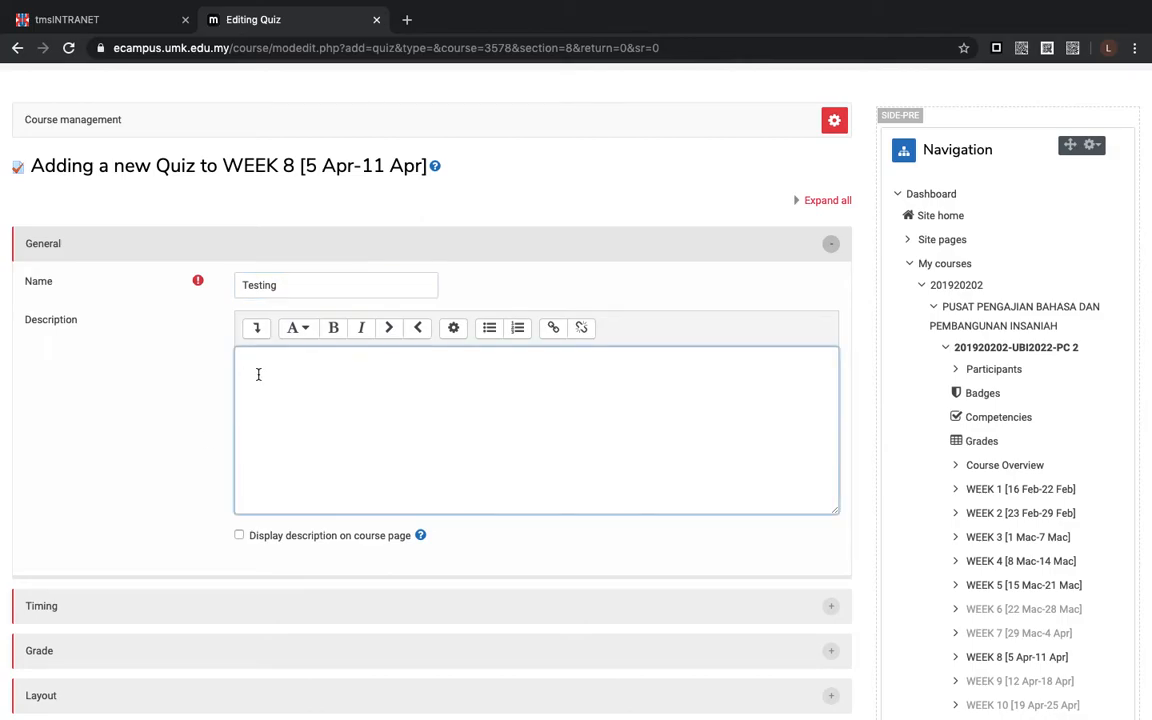
pyautogui.write('Answer ALL questions in the quiz.')
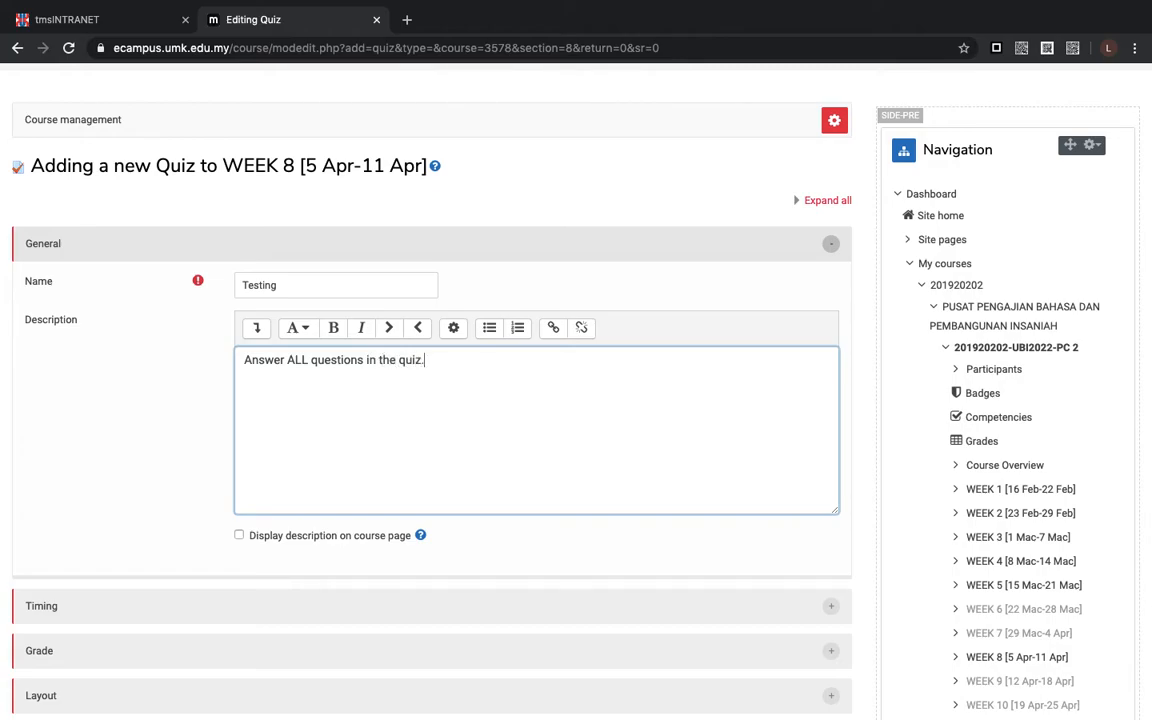
# - Make the word "ALL" bold in the quiz description and enable displaying the description on the course page
pyautogui.moveTo(286, 360); pyautogui.dragTo(309, 362)
pyautogui.click(333, 328)
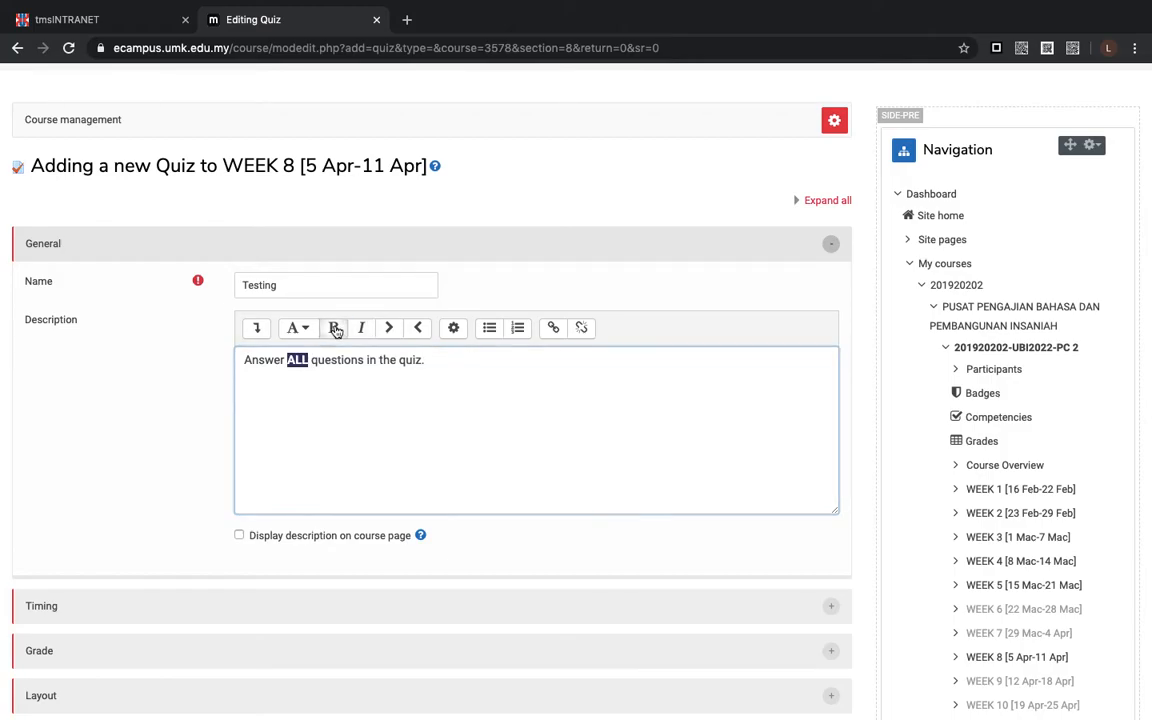
pyautogui.click(378, 453)
pyautogui.scroll(-1, 378, 453)
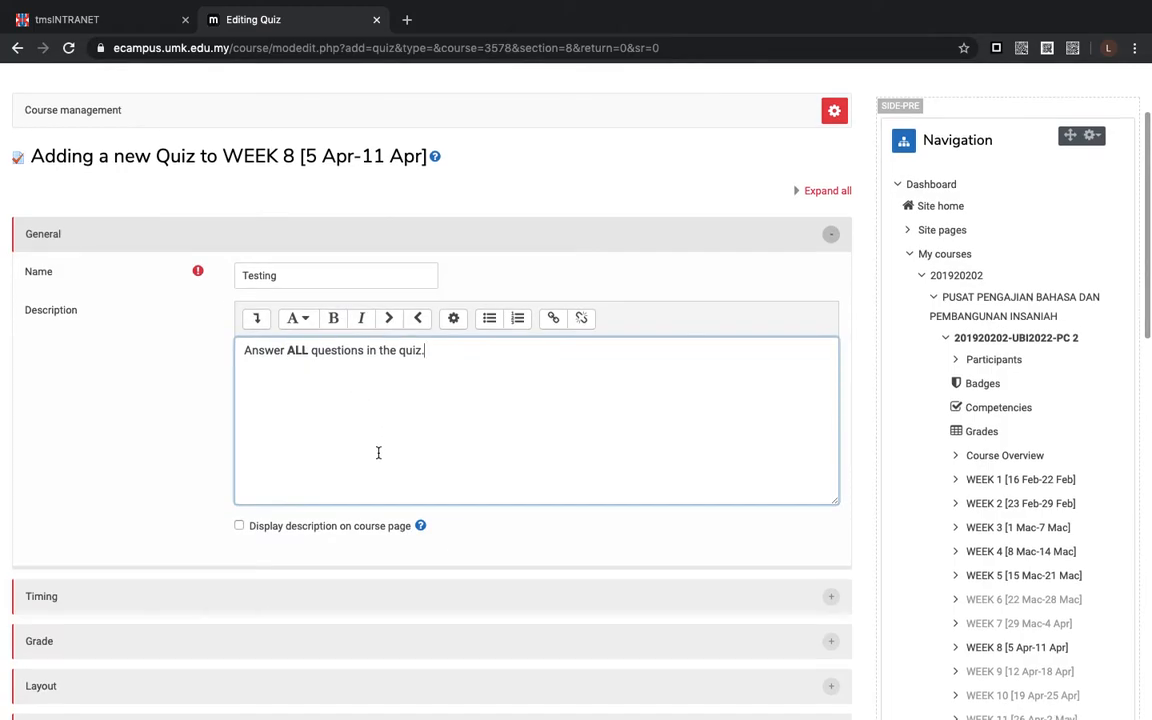
pyautogui.scroll(-1, 352, 396)
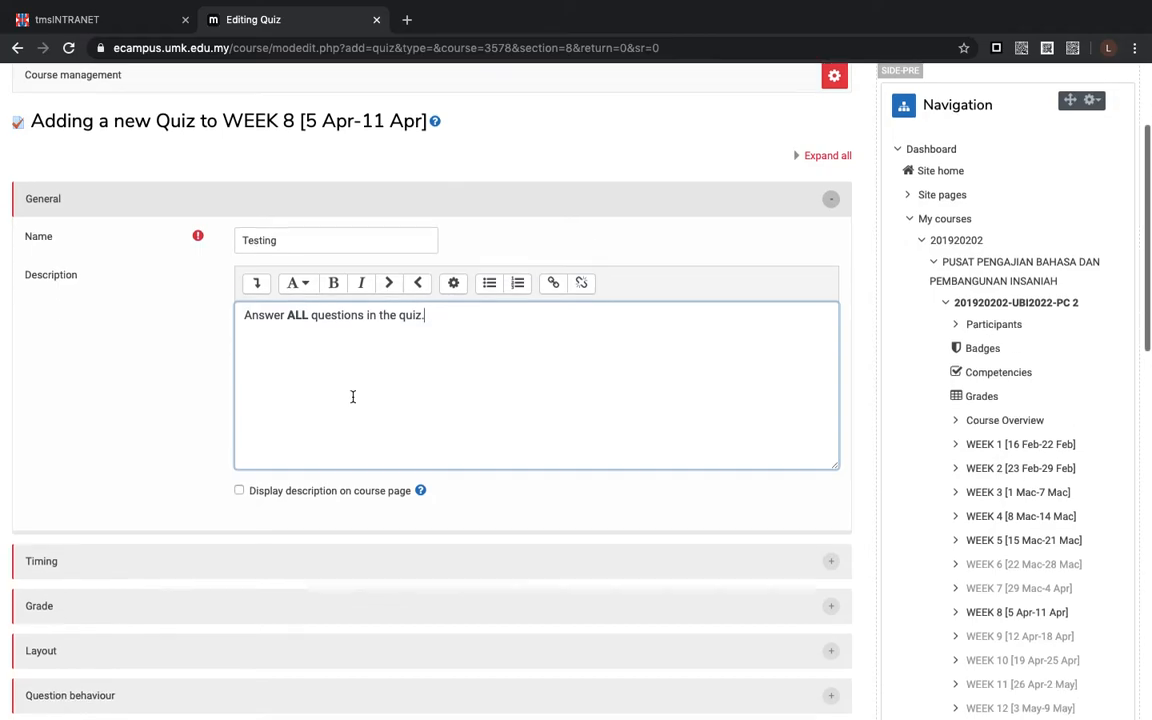
pyautogui.click(239, 480)
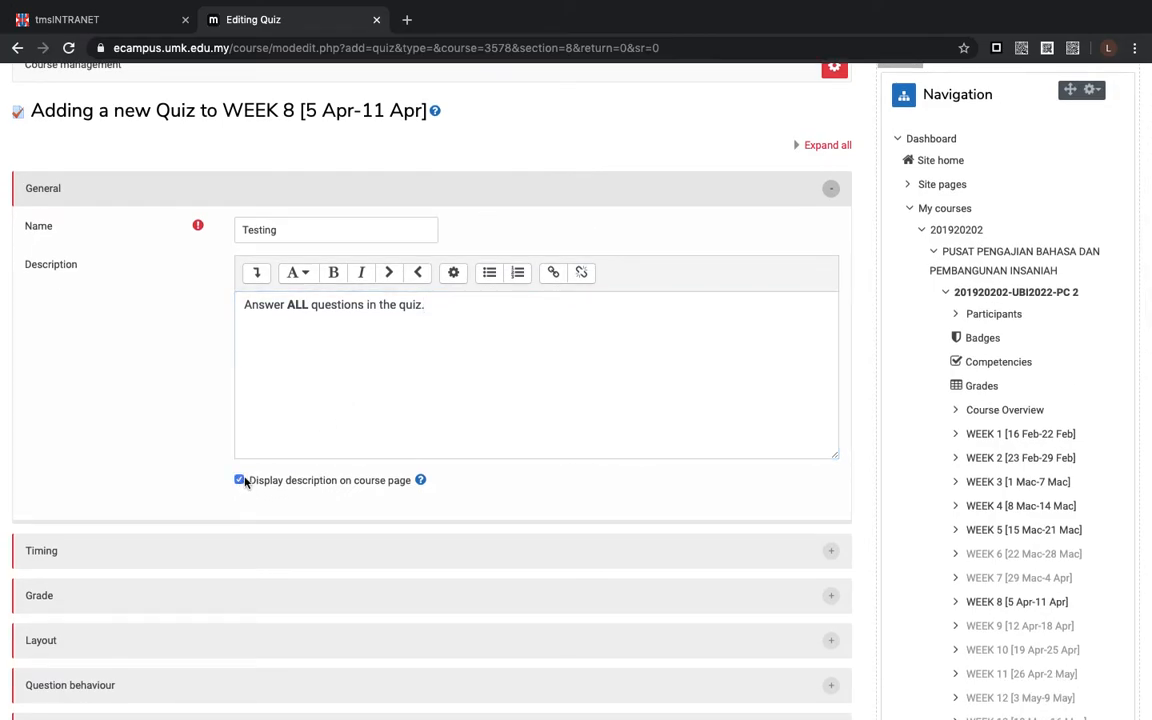
# - Expand the quiz's Timing settings and examine the opening, closing, time limit and expiry options
pyautogui.scroll(-2, 422, 404)
pyautogui.scroll(-2, 424, 409)
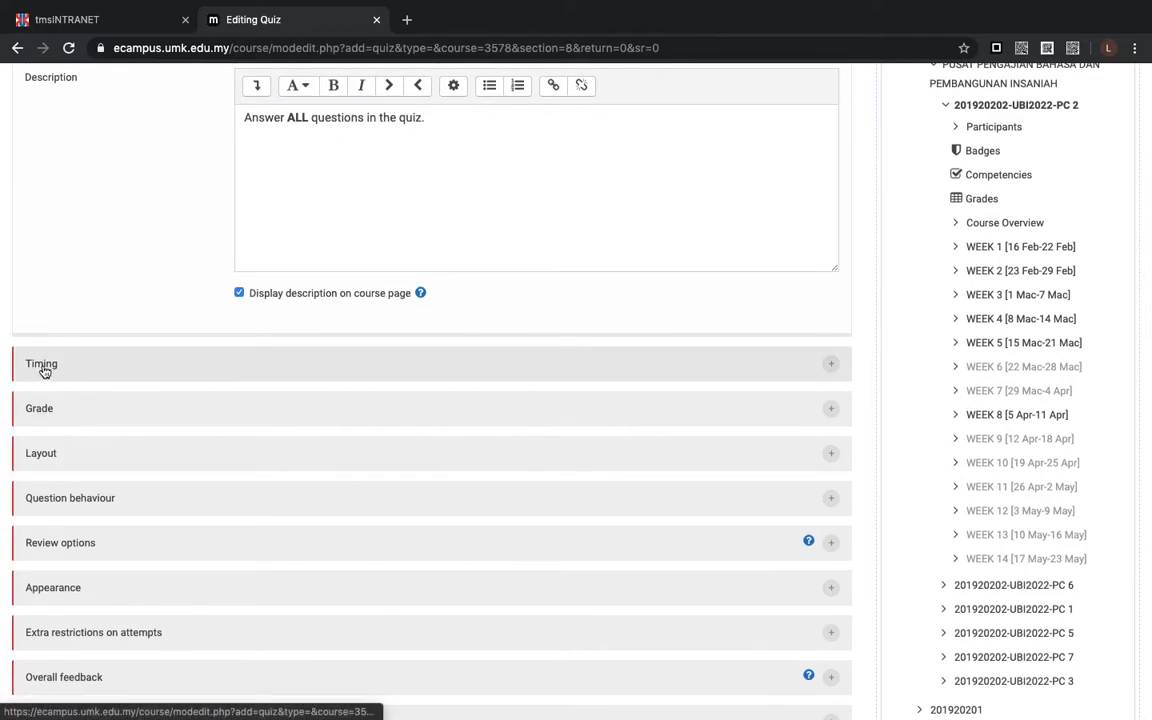
pyautogui.click(42, 366)
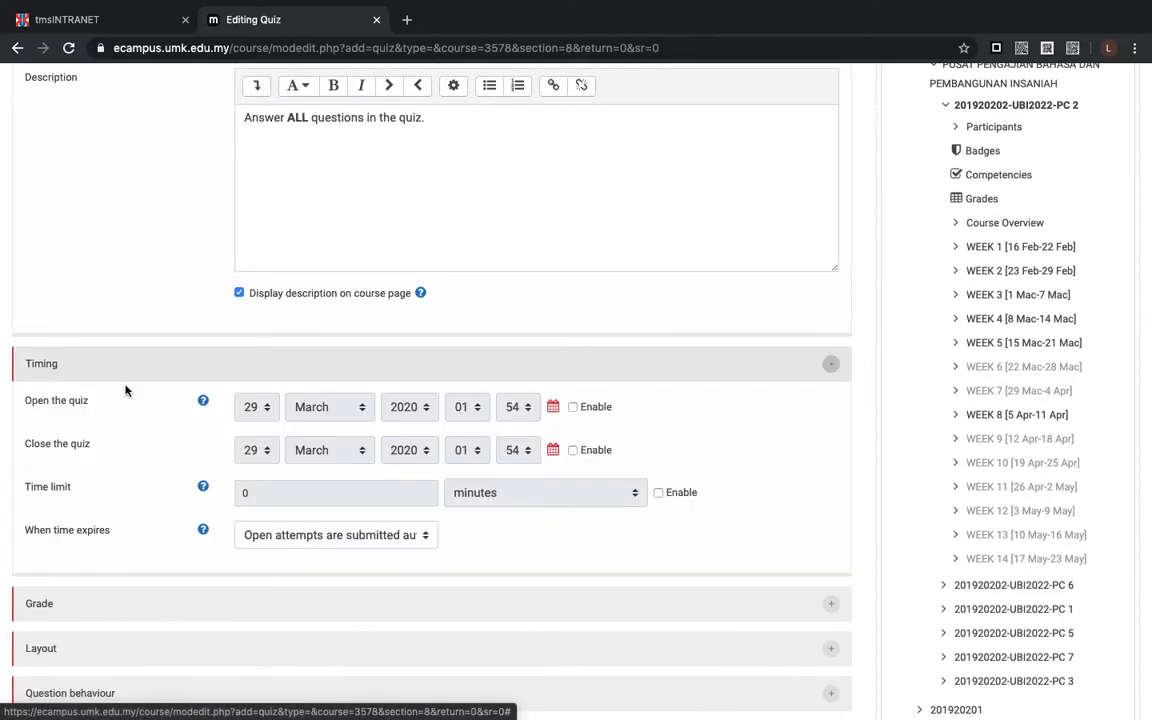
pyautogui.scroll(-2, 125, 390)
pyautogui.scroll(-1, 125, 390)
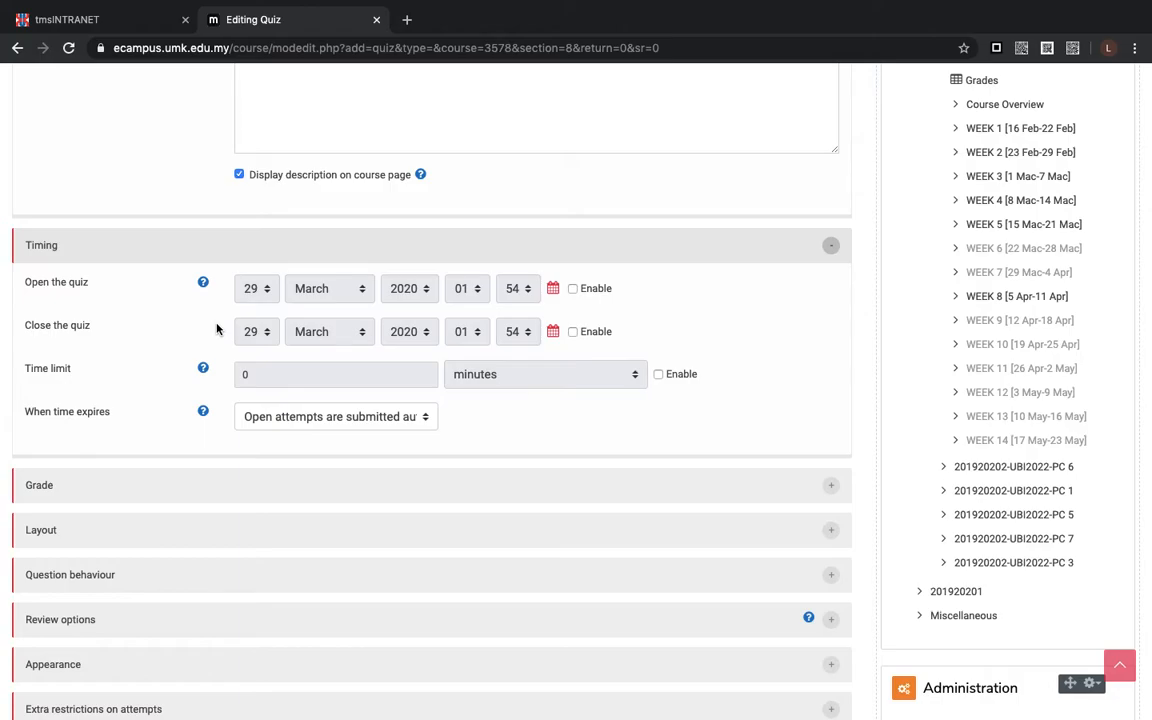
pyautogui.click(572, 289)
pyautogui.click(265, 297)
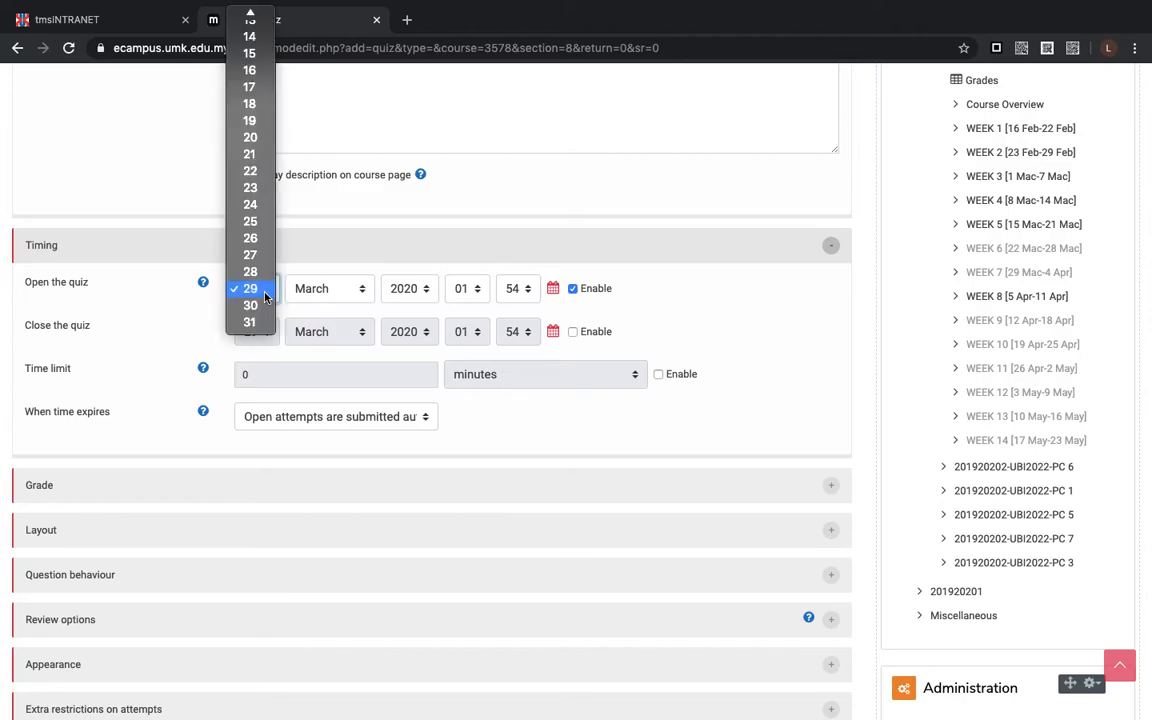
pyautogui.click(574, 290)
pyautogui.click(573, 290)
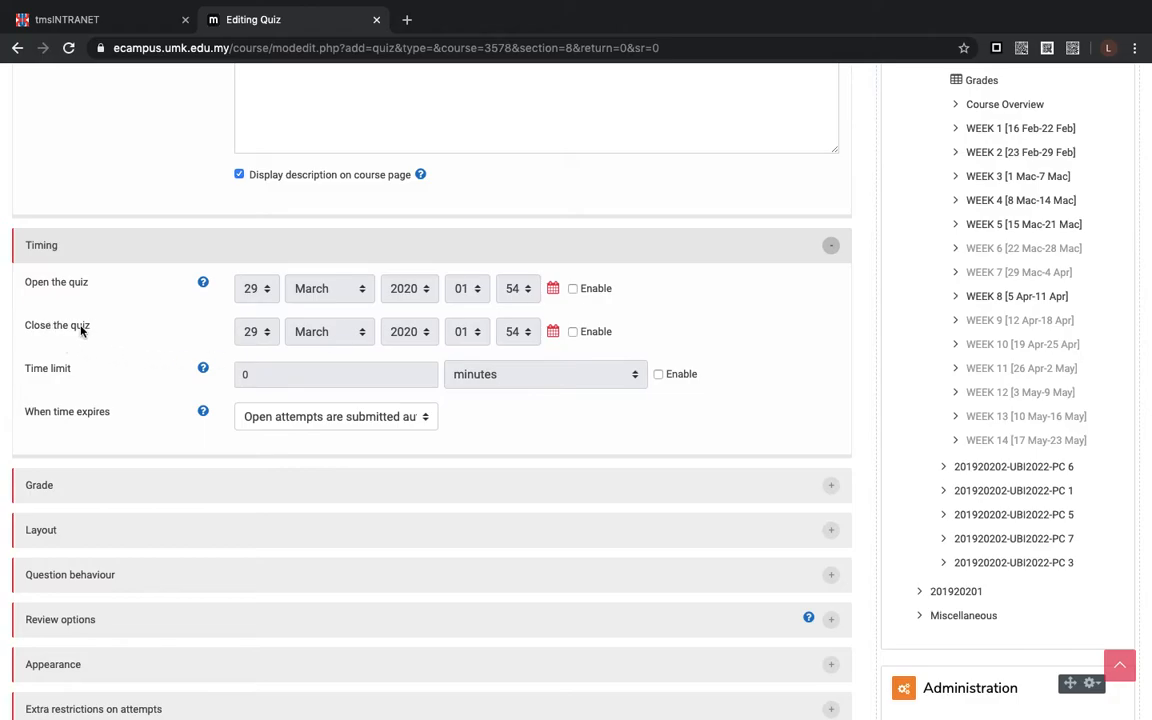
# - Set the attempts allowed to 1 in the quiz's Grade settings
pyautogui.scroll(-2, 125, 351)
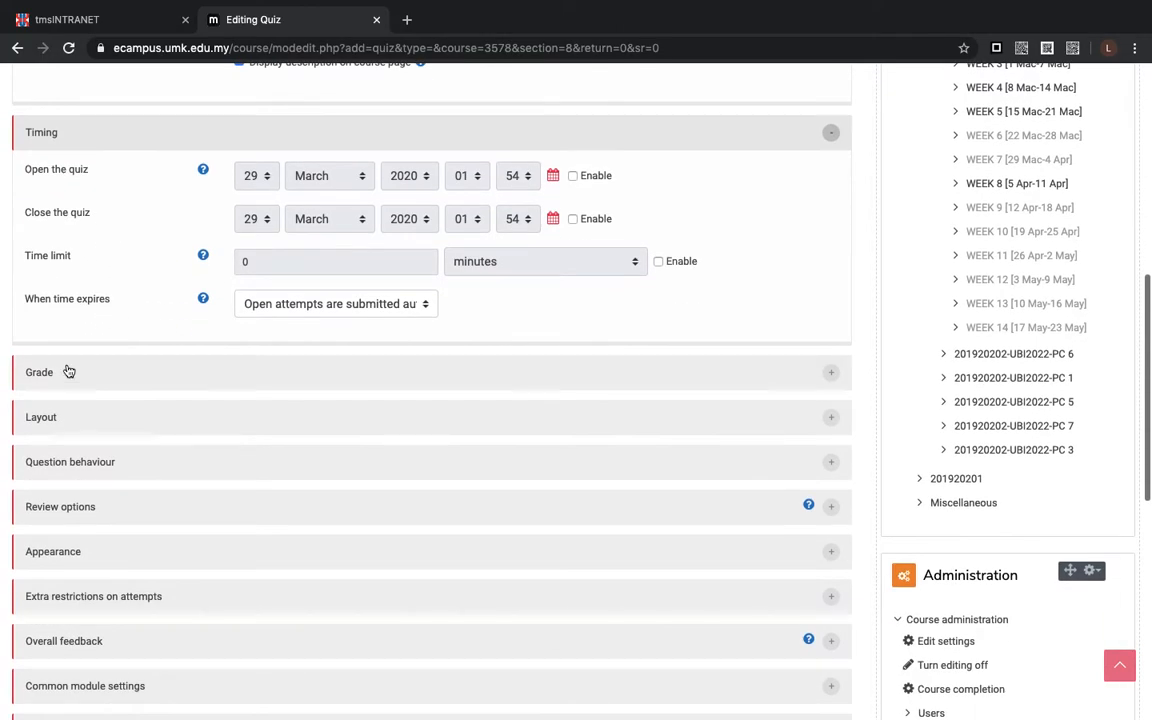
pyautogui.click(47, 373)
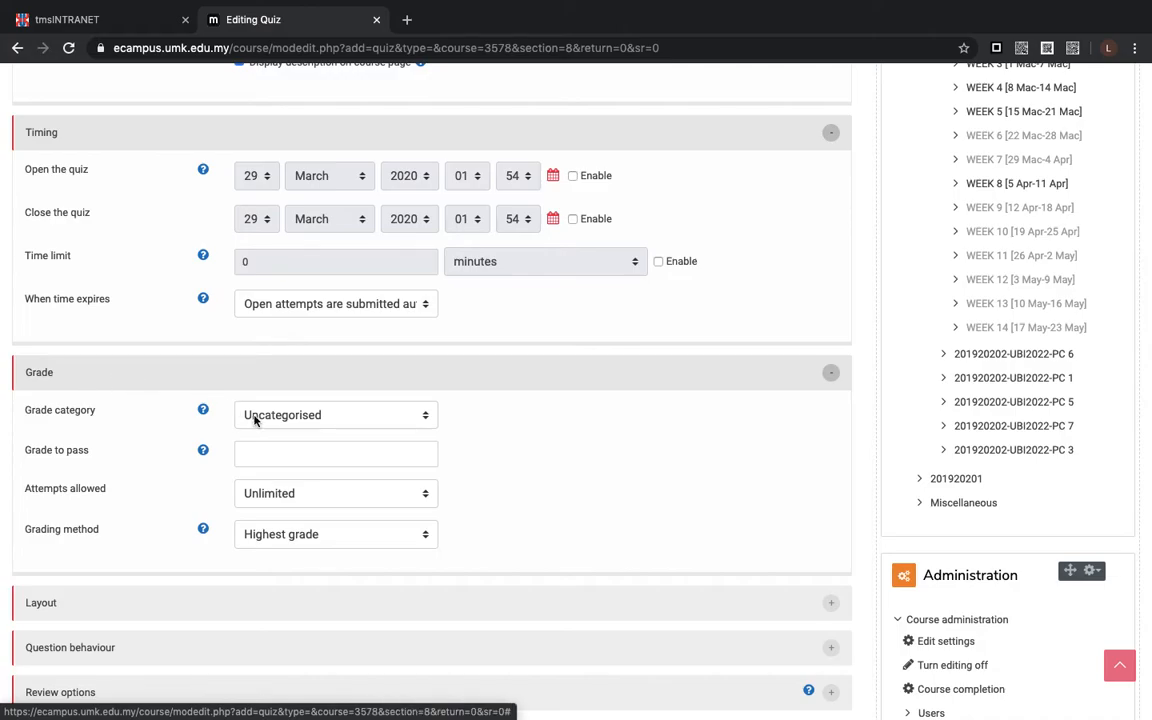
pyautogui.scroll(-1, 256, 418)
pyautogui.scroll(-1, 255, 419)
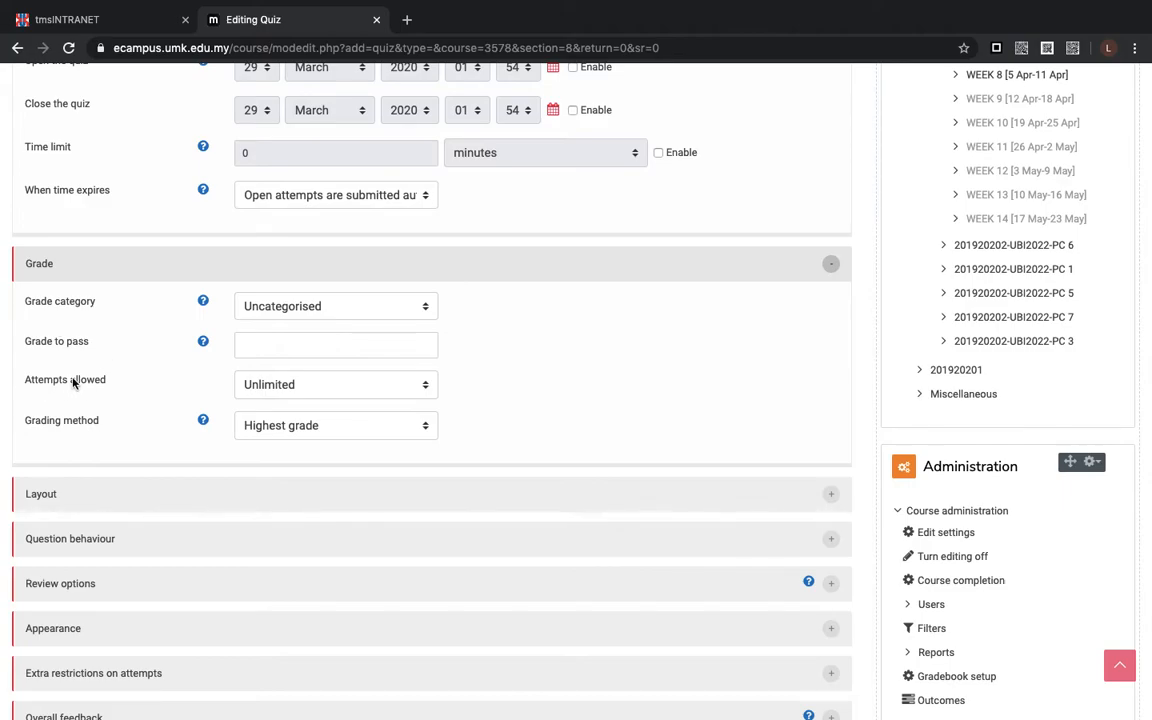
pyautogui.click(425, 388)
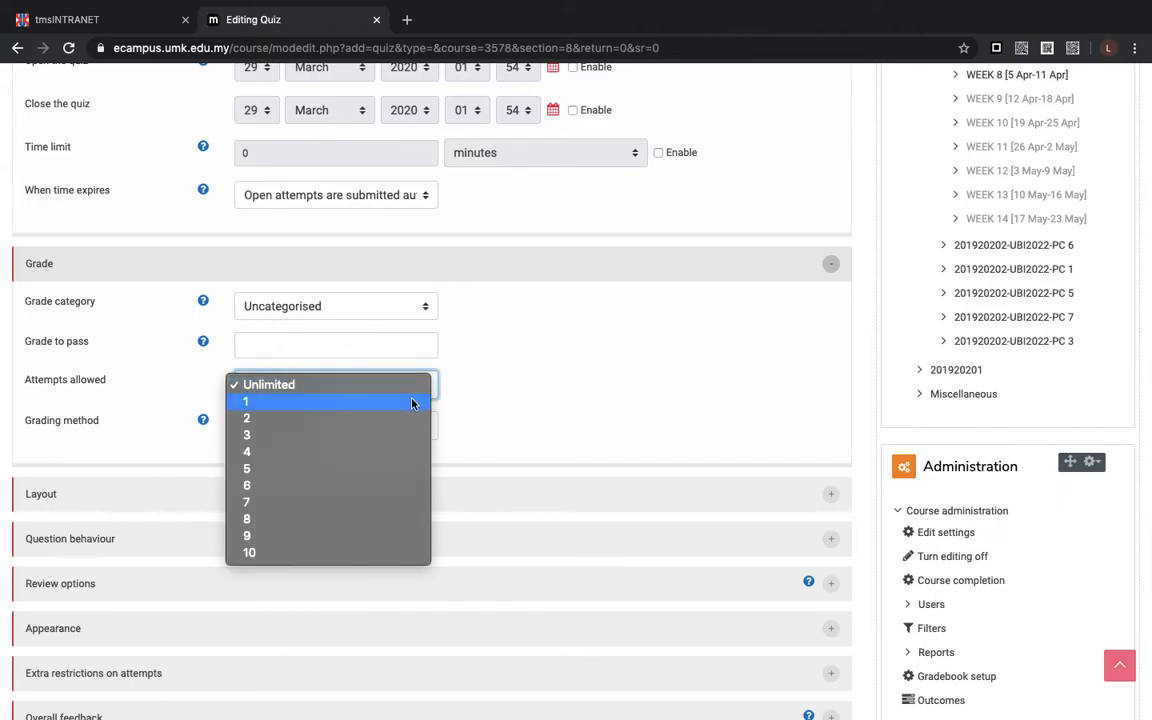
pyautogui.click(412, 402)
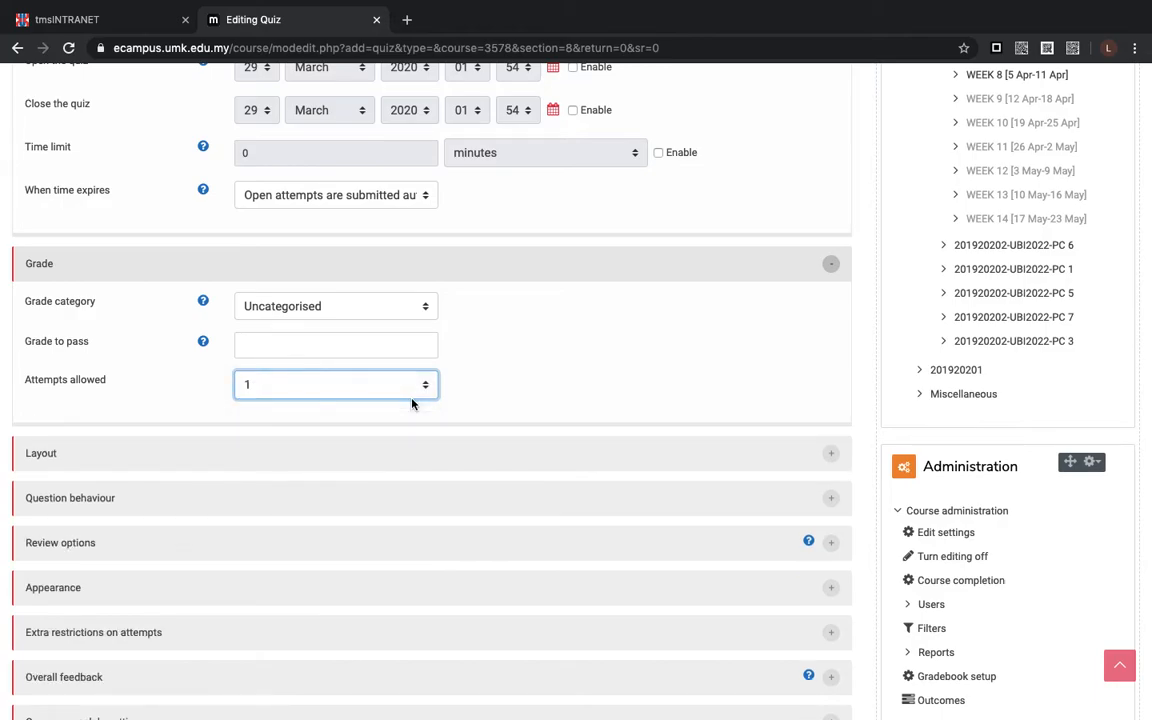
# - Expand the quiz's Layout settings and look through the available choices for starting a new page
pyautogui.scroll(-1, 412, 403)
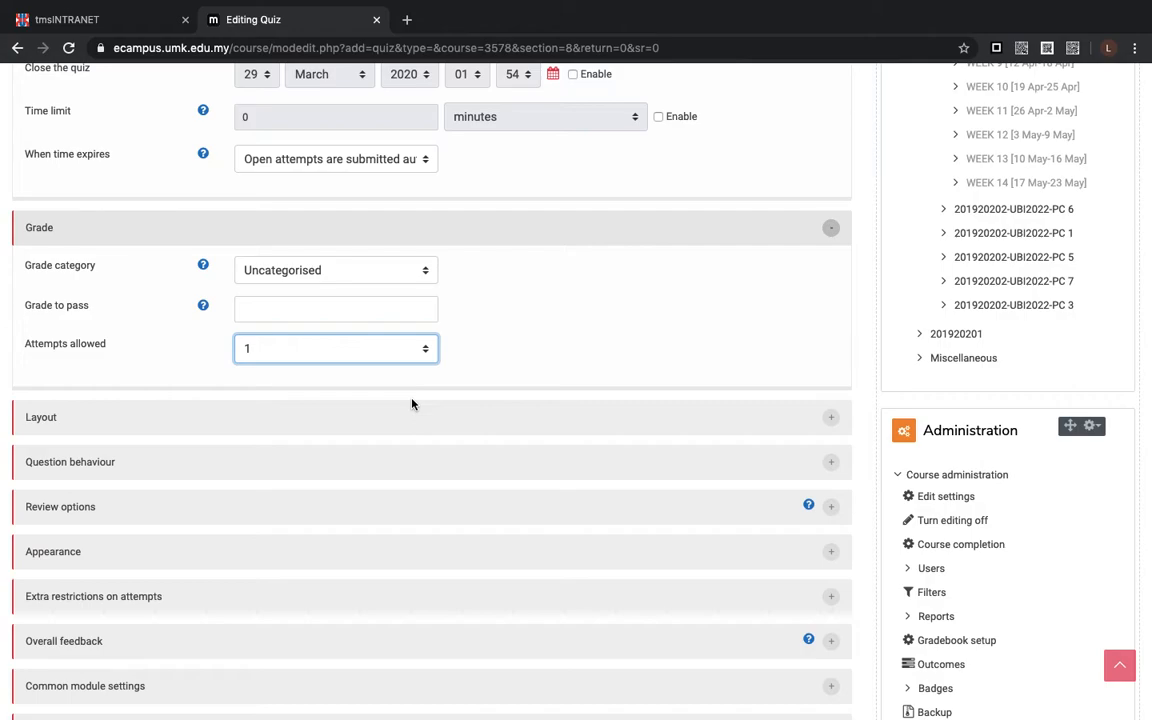
pyautogui.scroll(-1, 412, 403)
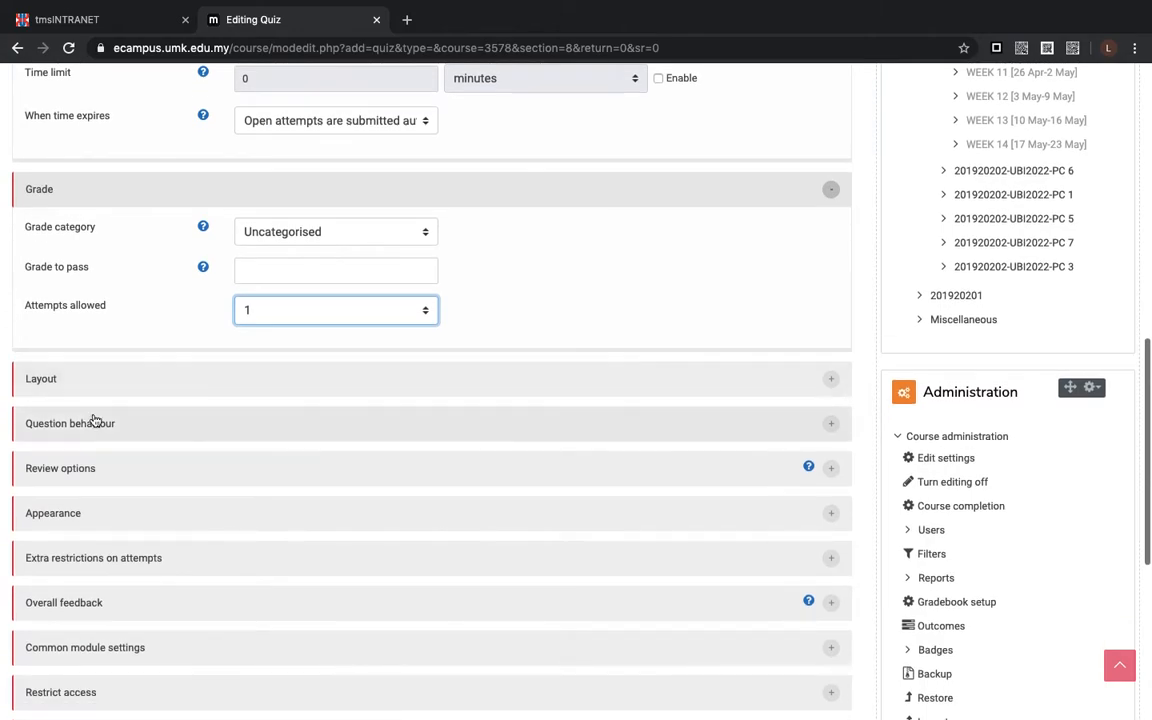
pyautogui.click(35, 390)
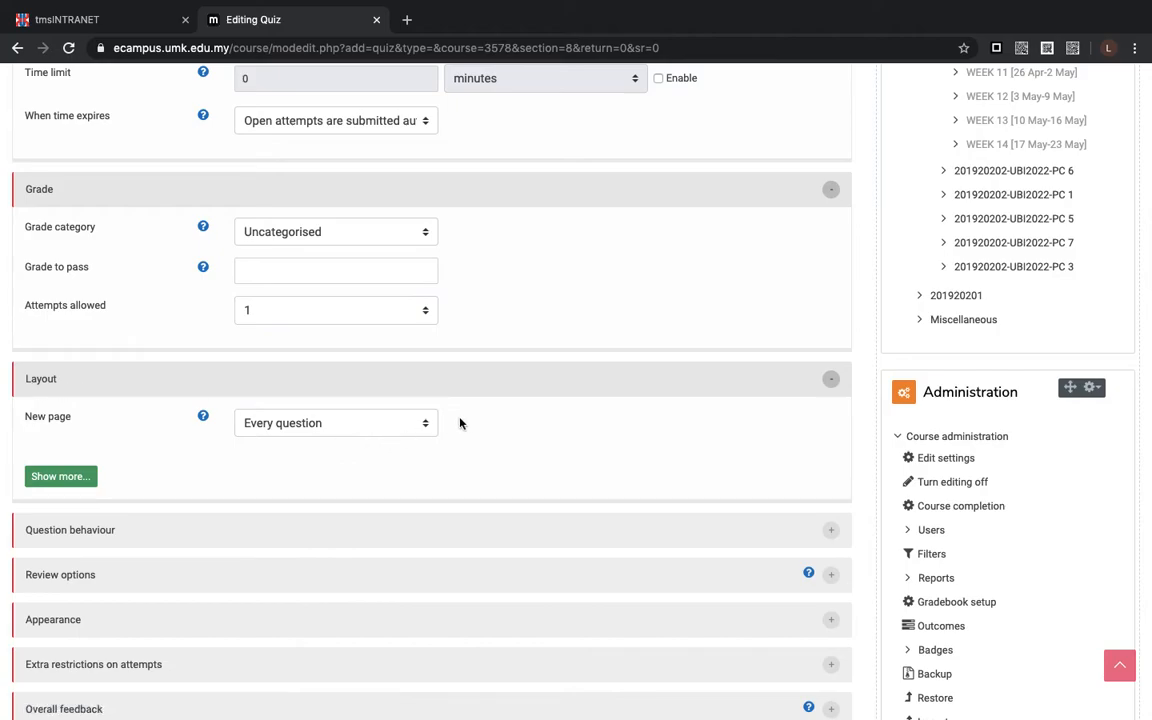
pyautogui.click(423, 426)
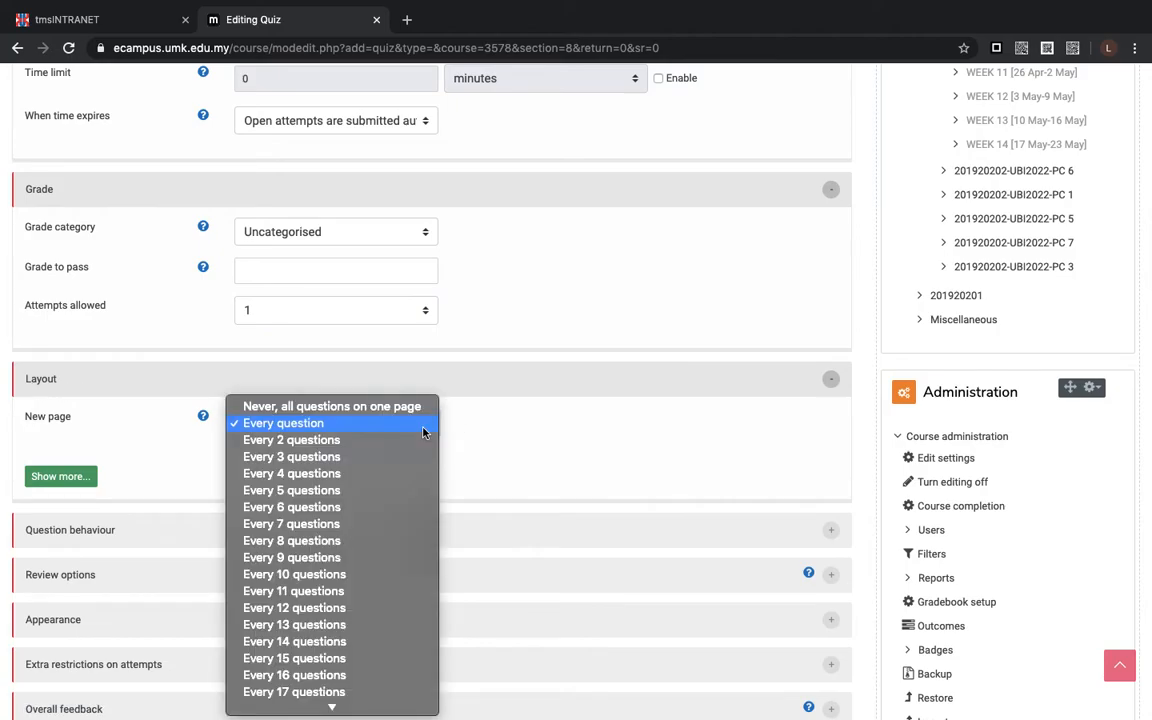
pyautogui.scroll(-4, 423, 430)
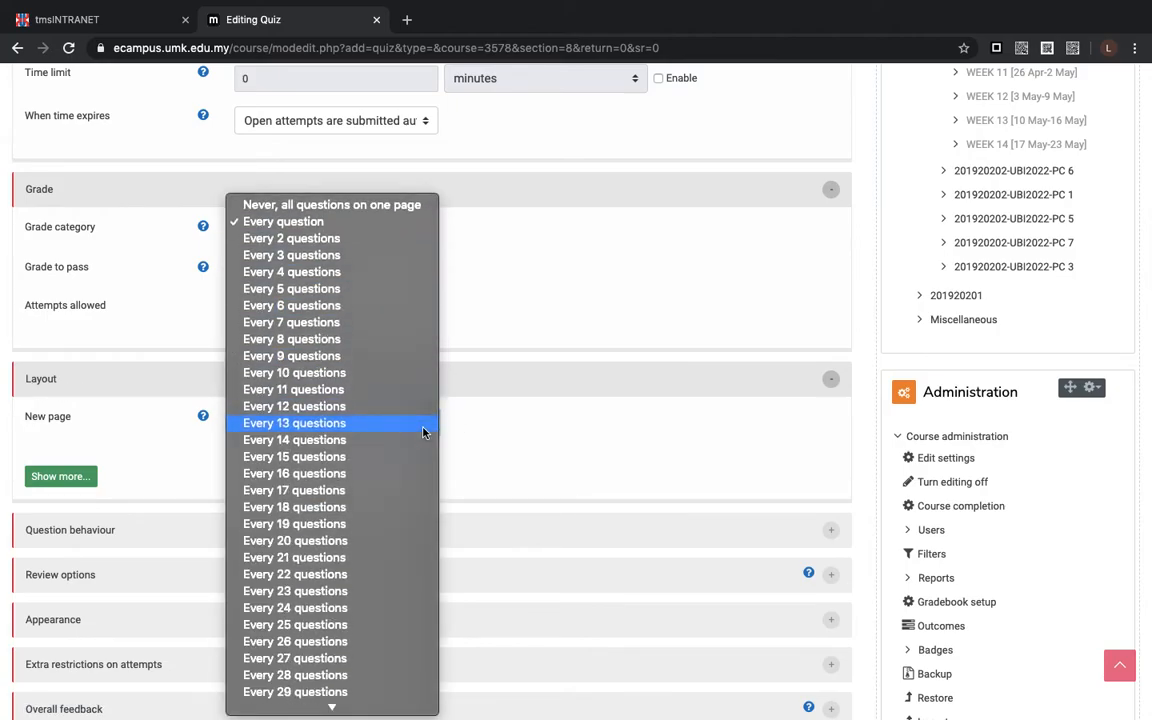
pyautogui.click(199, 470)
# - Set Shuffle within questions to No in the Question behaviour settings
pyautogui.scroll(-2, 193, 463)
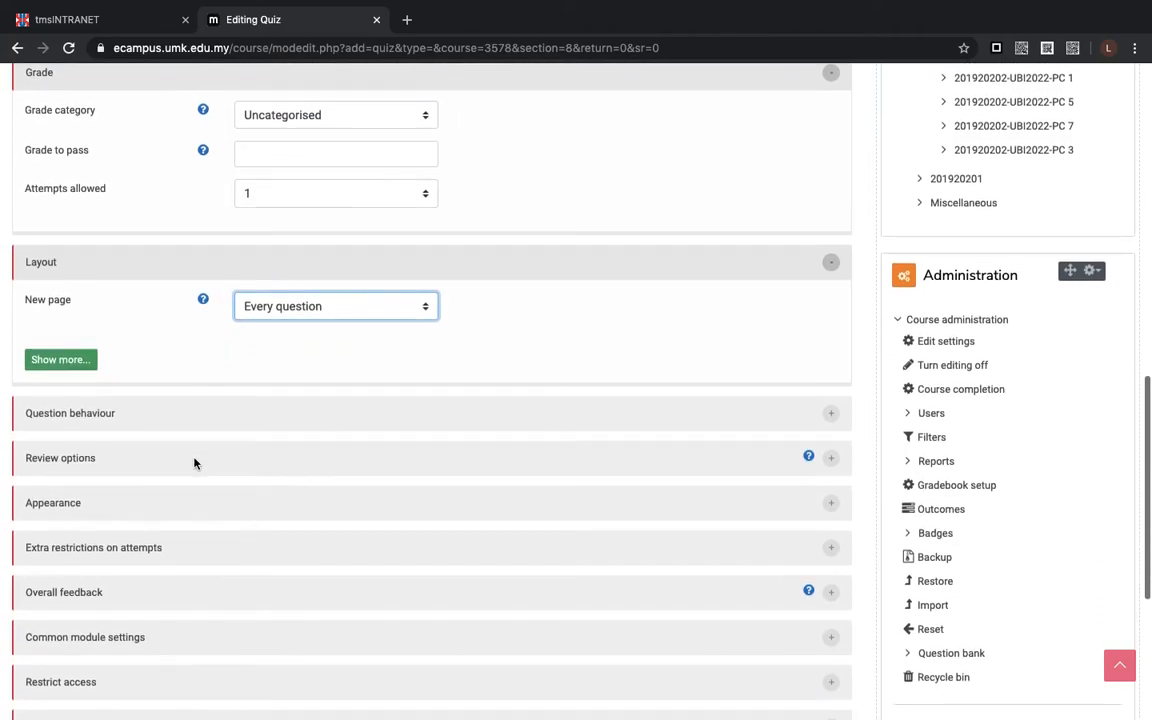
pyautogui.click(95, 420)
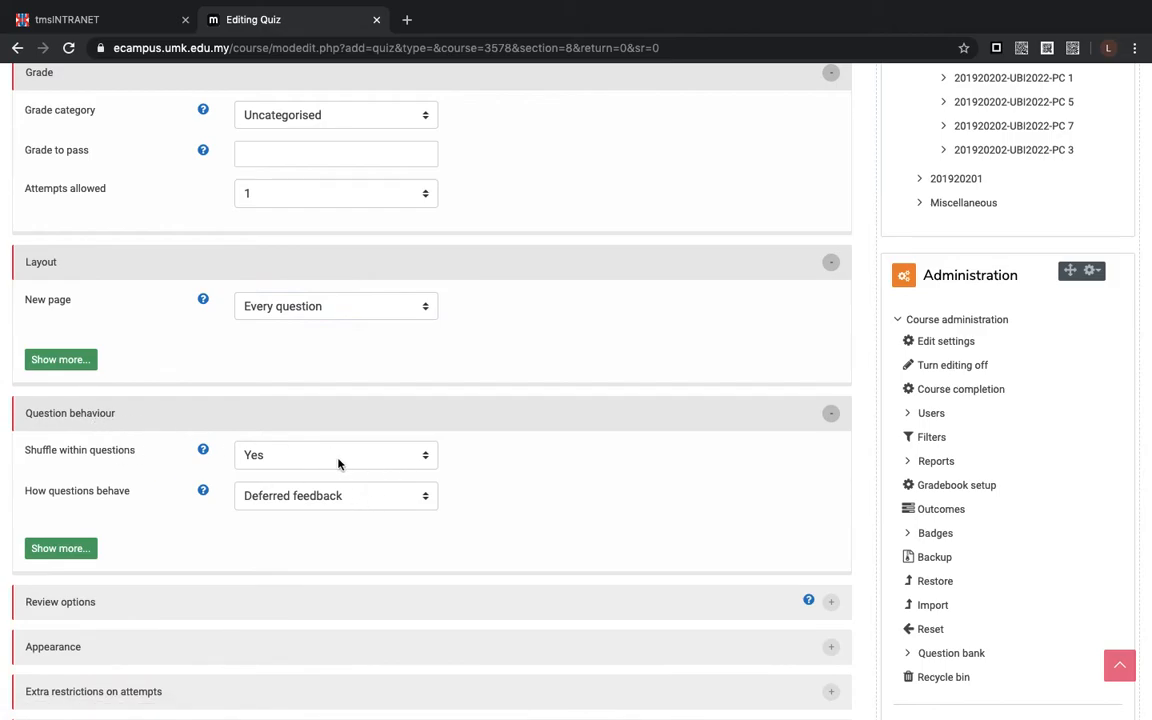
pyautogui.click(427, 455)
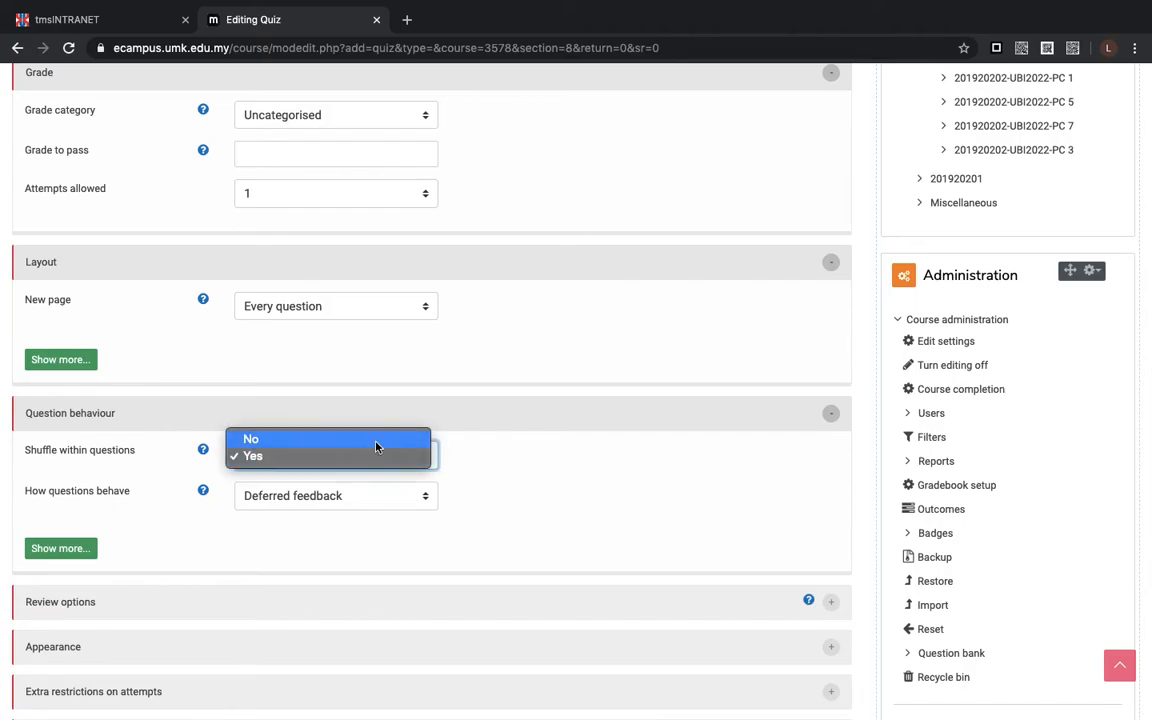
pyautogui.click(377, 444)
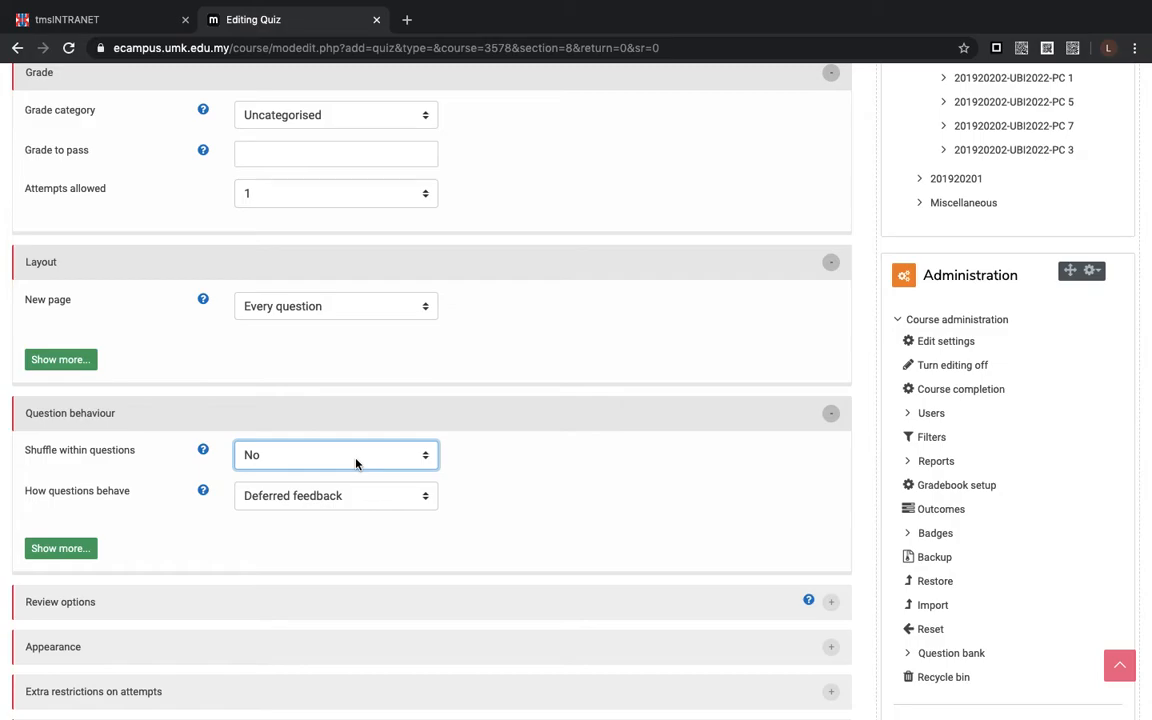
# - Disable reviewing the attempt both immediately after the attempt and while the quiz is still open in the Review options
pyautogui.scroll(-3, 356, 462)
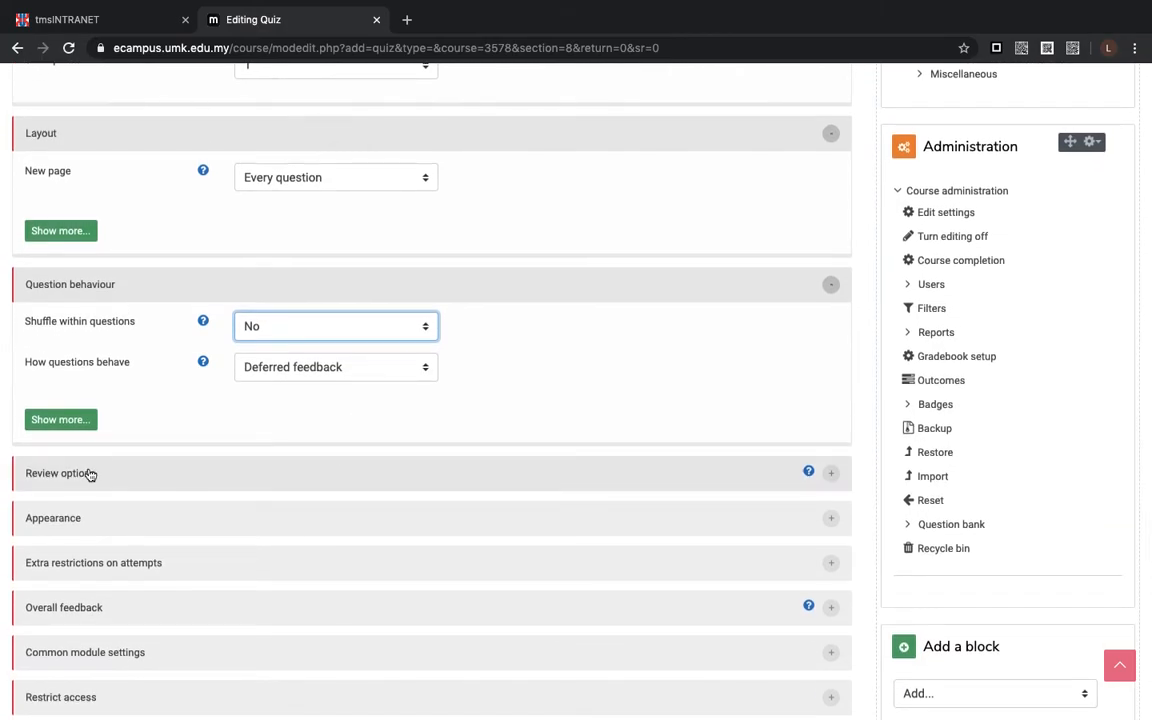
pyautogui.click(89, 475)
pyautogui.scroll(-2, 398, 466)
pyautogui.scroll(-2, 398, 466)
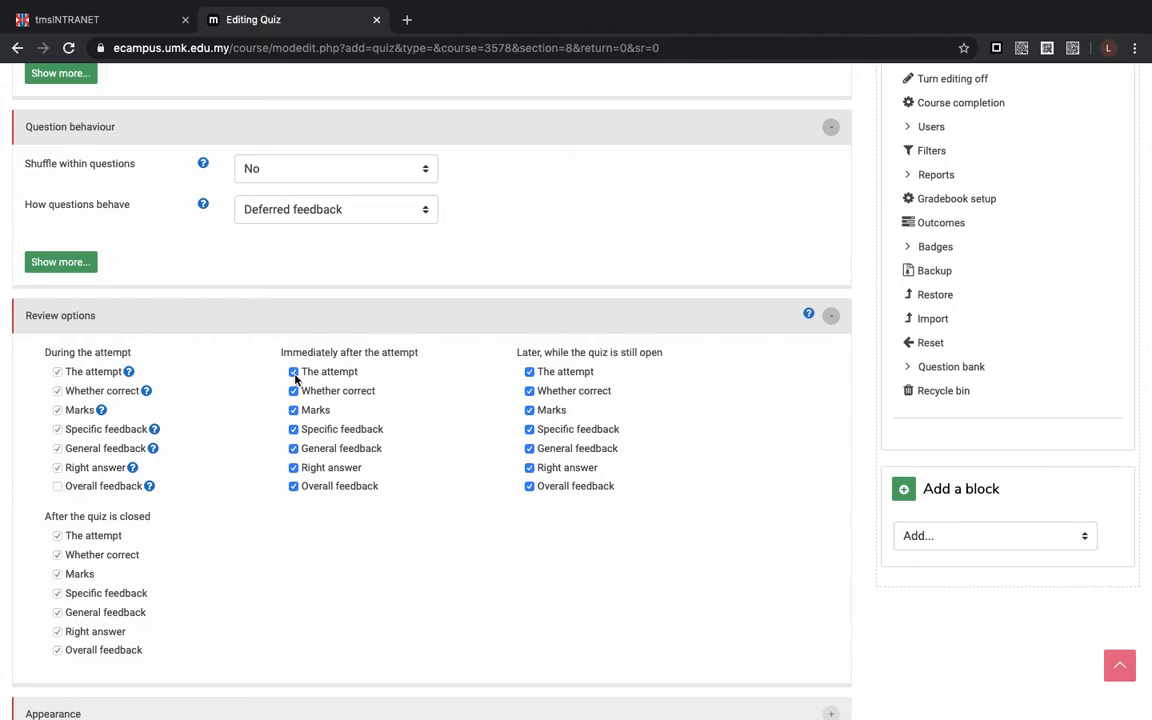
pyautogui.click(294, 373)
pyautogui.click(294, 411)
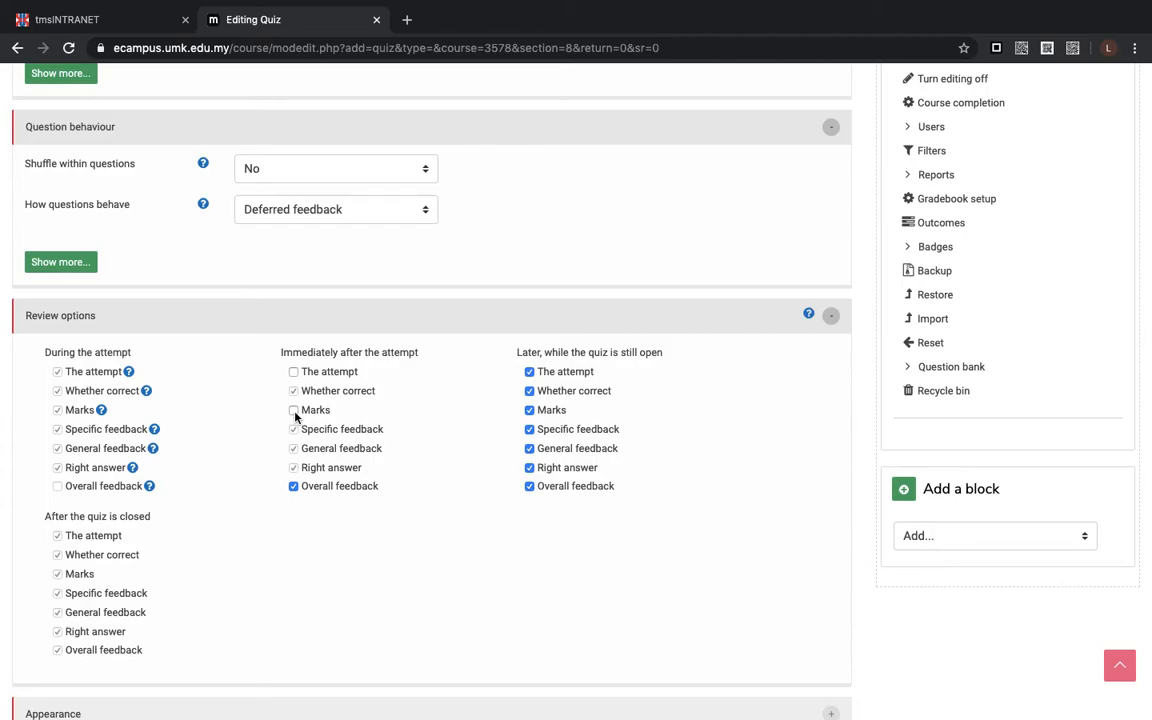
pyautogui.click(294, 411)
pyautogui.click(530, 372)
# - Examine the quiz's Appearance, Extra restrictions on attempts, Overall feedback and Common module settings
pyautogui.scroll(-3, 306, 477)
pyautogui.scroll(-5, 306, 477)
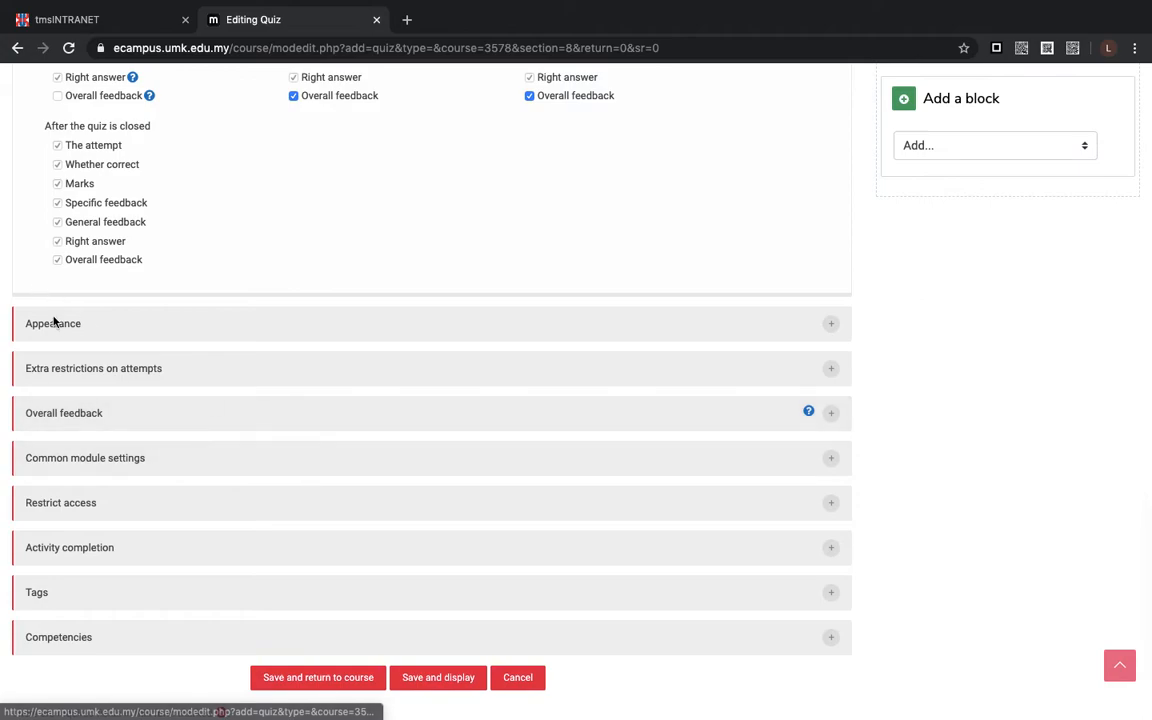
pyautogui.click(55, 322)
pyautogui.scroll(-2, 122, 421)
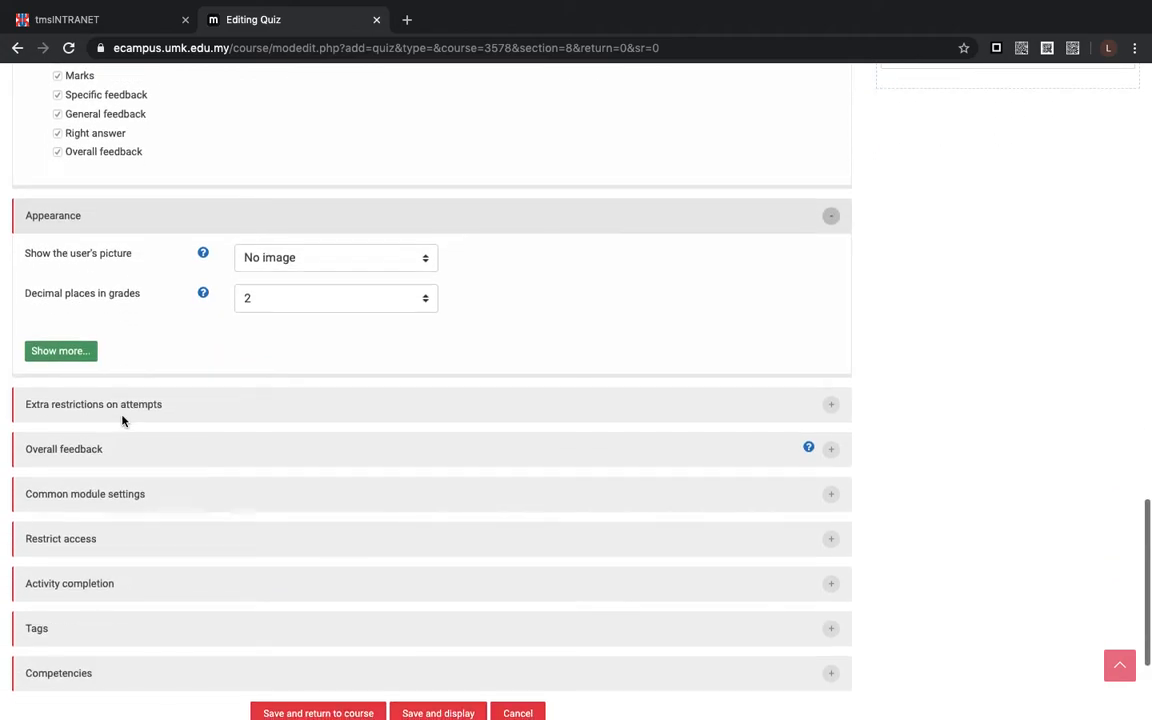
pyautogui.click(99, 412)
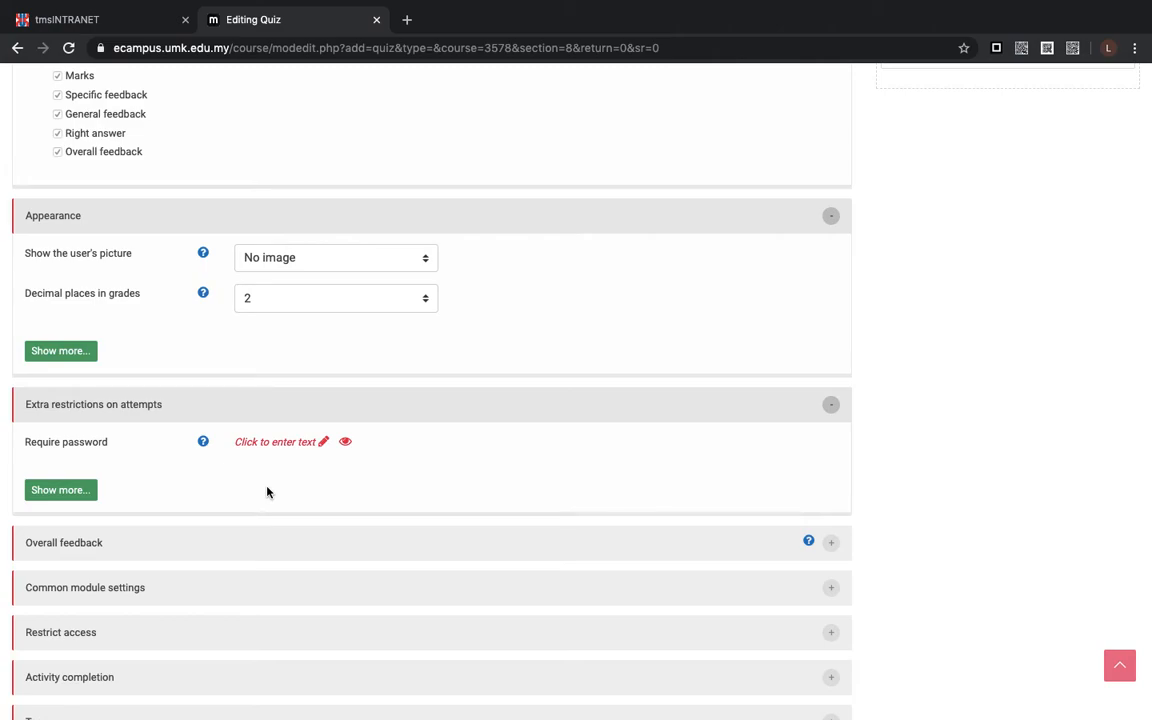
pyautogui.scroll(-1, 267, 490)
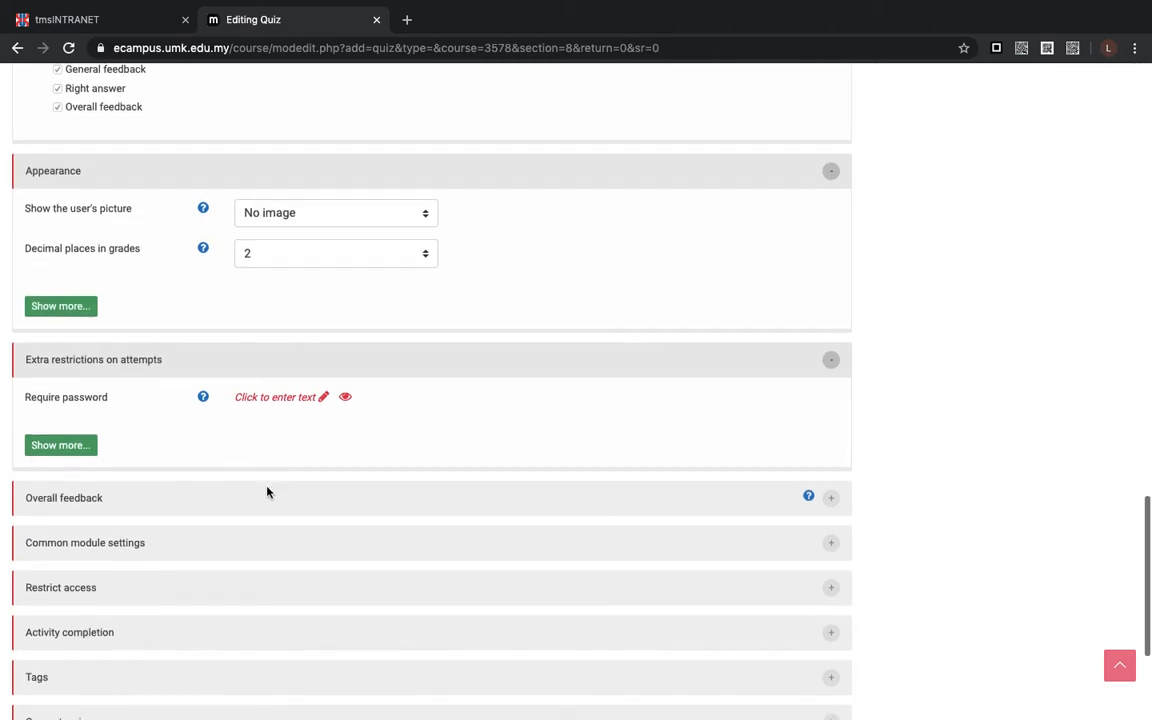
pyautogui.scroll(-2, 237, 466)
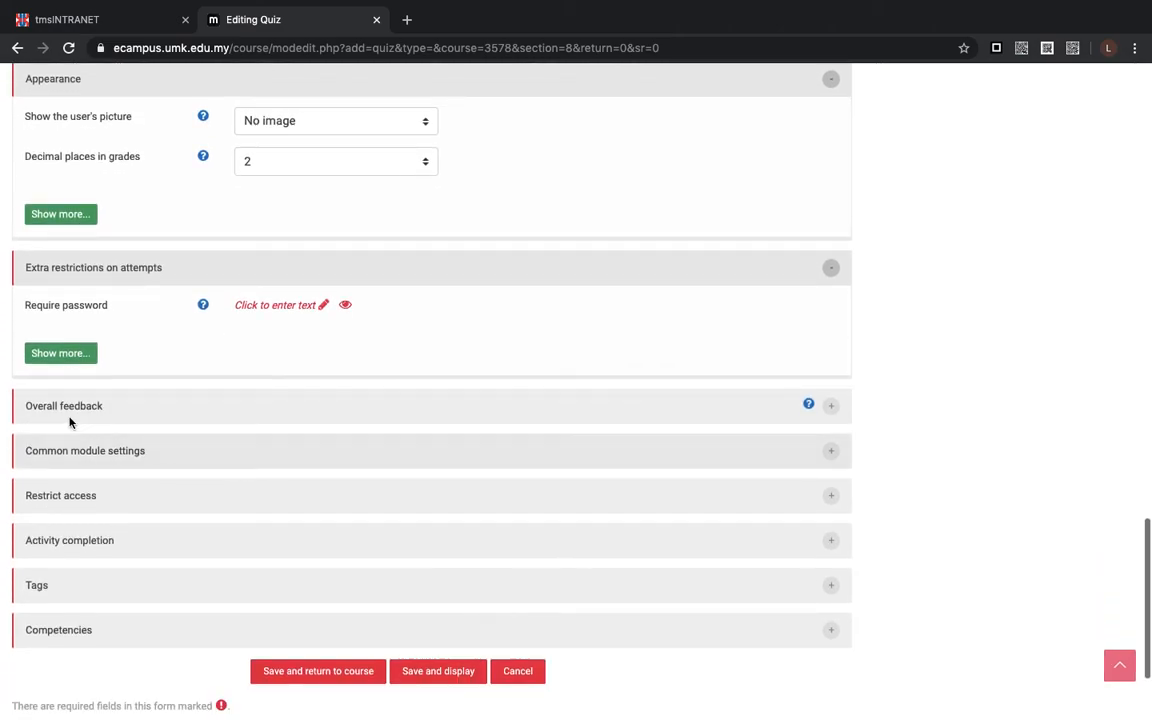
pyautogui.click(54, 406)
pyautogui.scroll(-5, 183, 483)
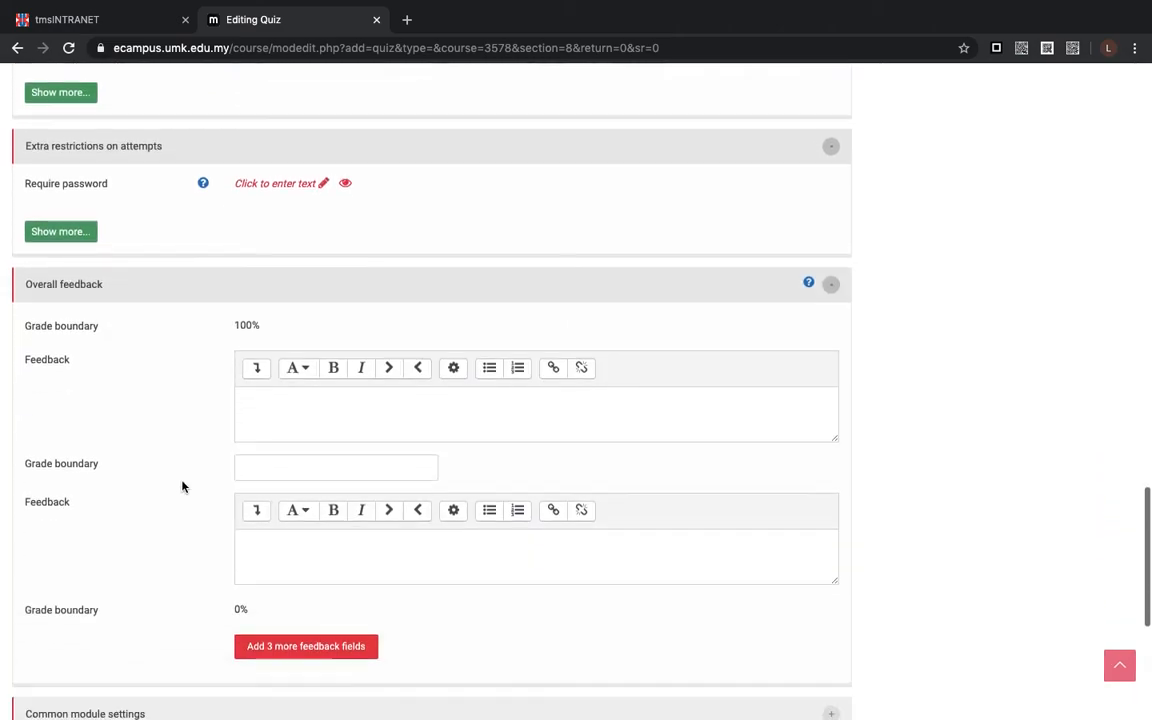
pyautogui.click(64, 500)
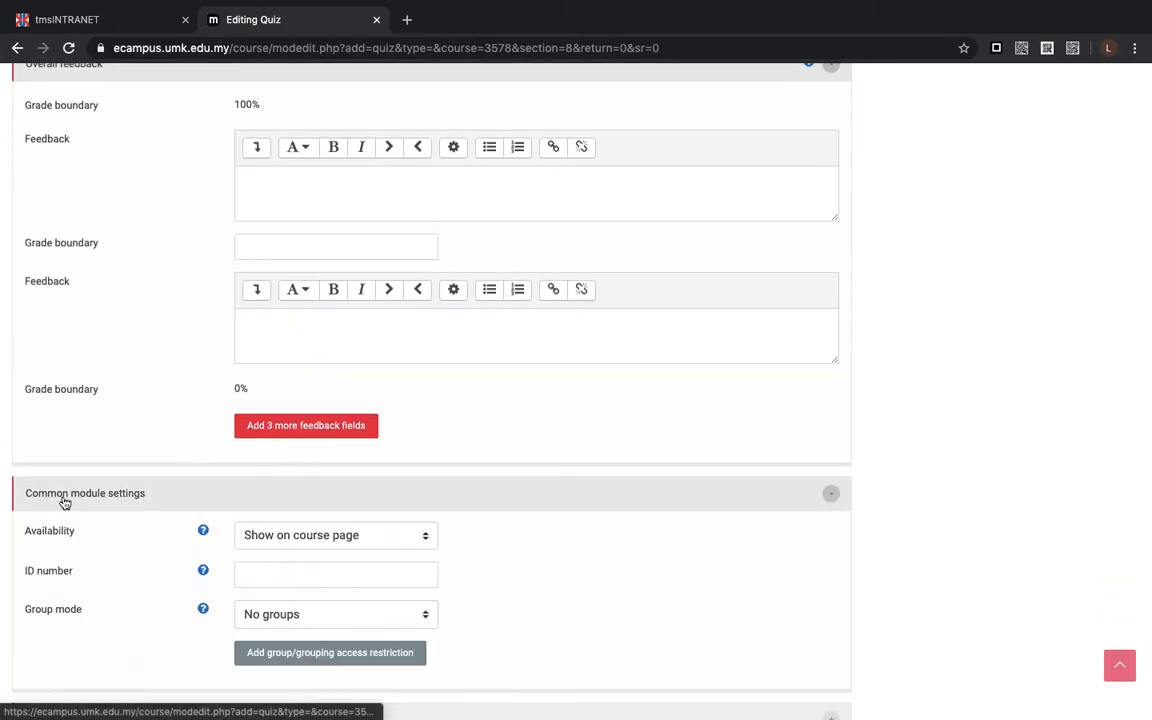
# - Expand the quiz's Restrict access settings and add a User profile restriction
pyautogui.scroll(-2, 211, 496)
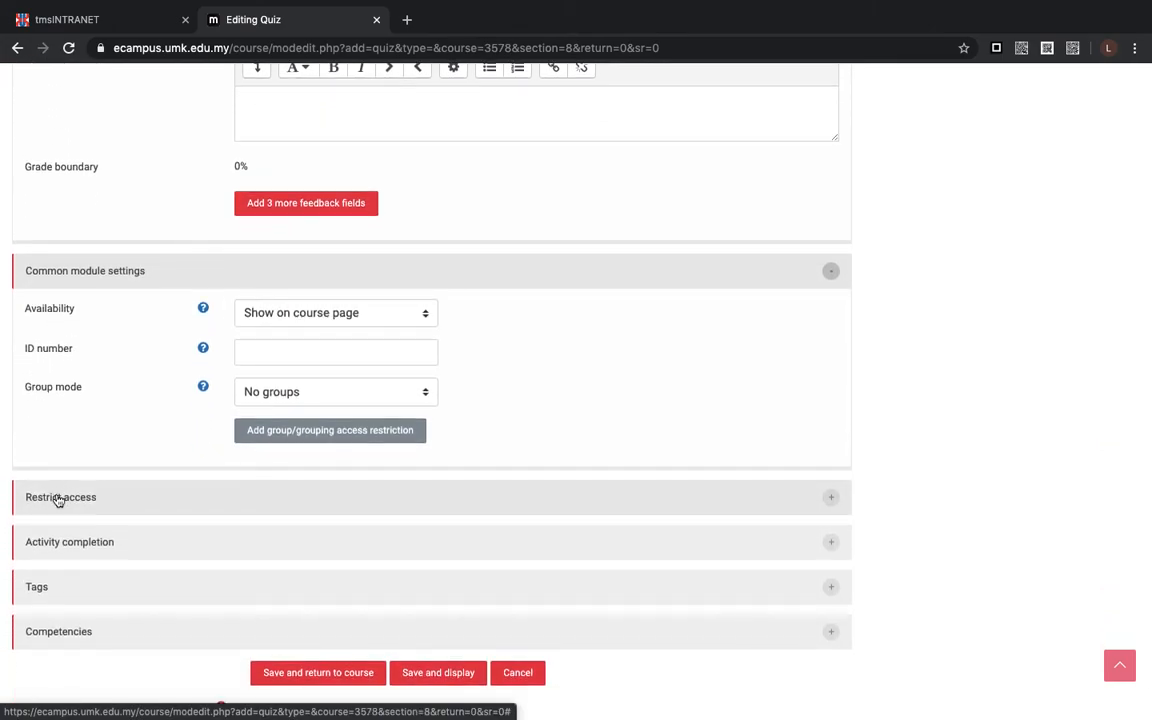
pyautogui.click(58, 498)
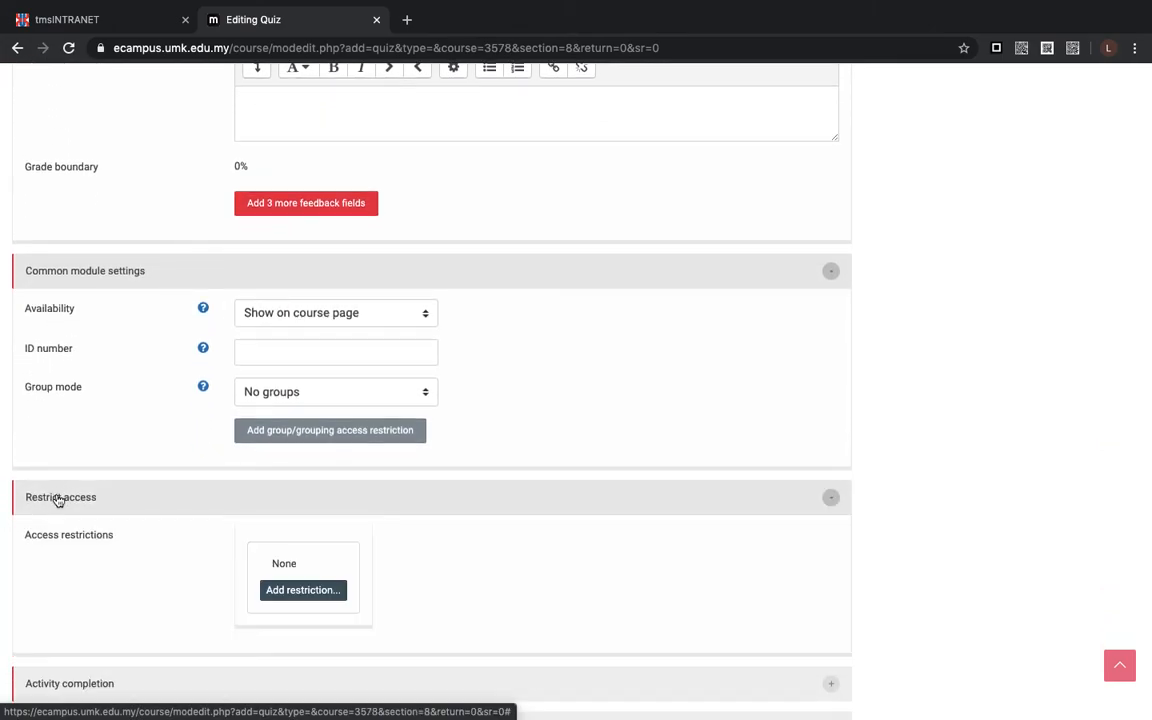
pyautogui.click(297, 592)
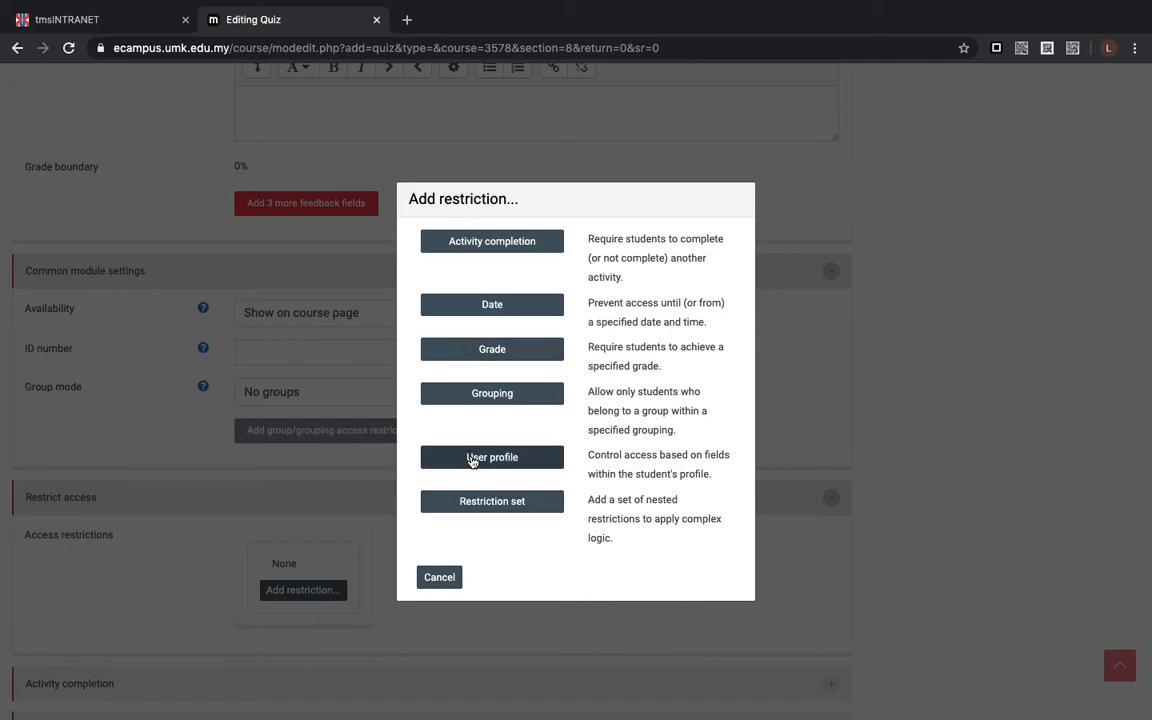
pyautogui.click(472, 459)
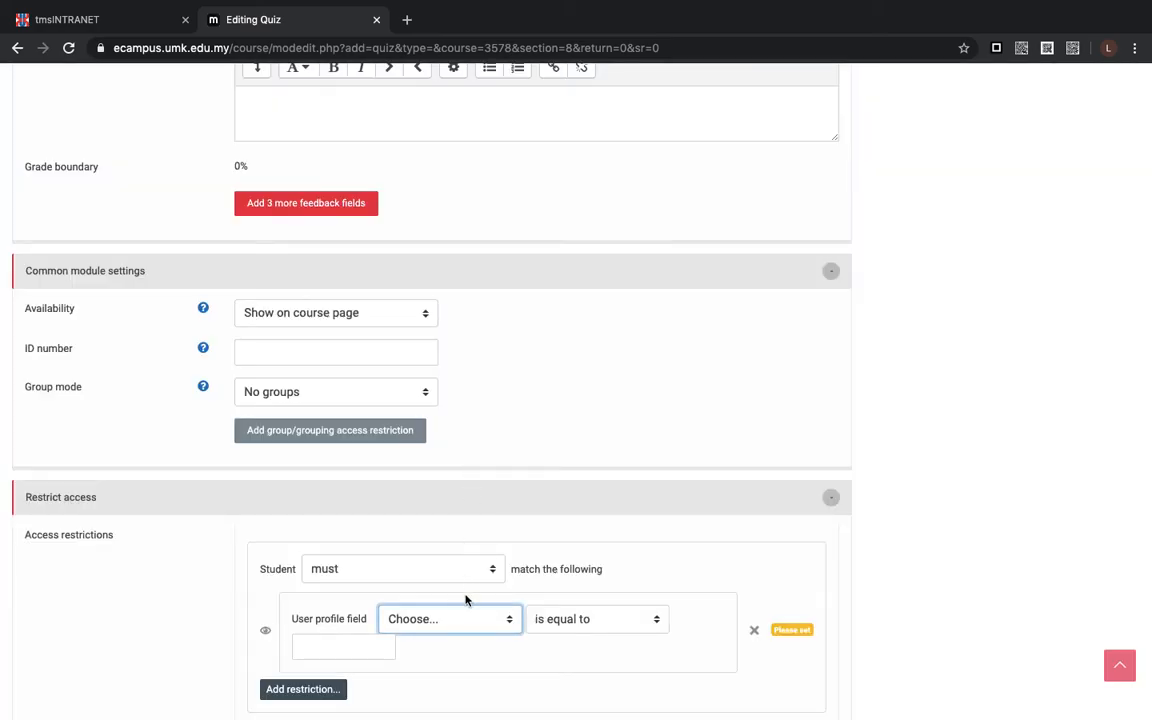
# - Set the restriction's user profile field to ID number and enter the permitted student's ID number as the value to match
pyautogui.scroll(-3, 465, 603)
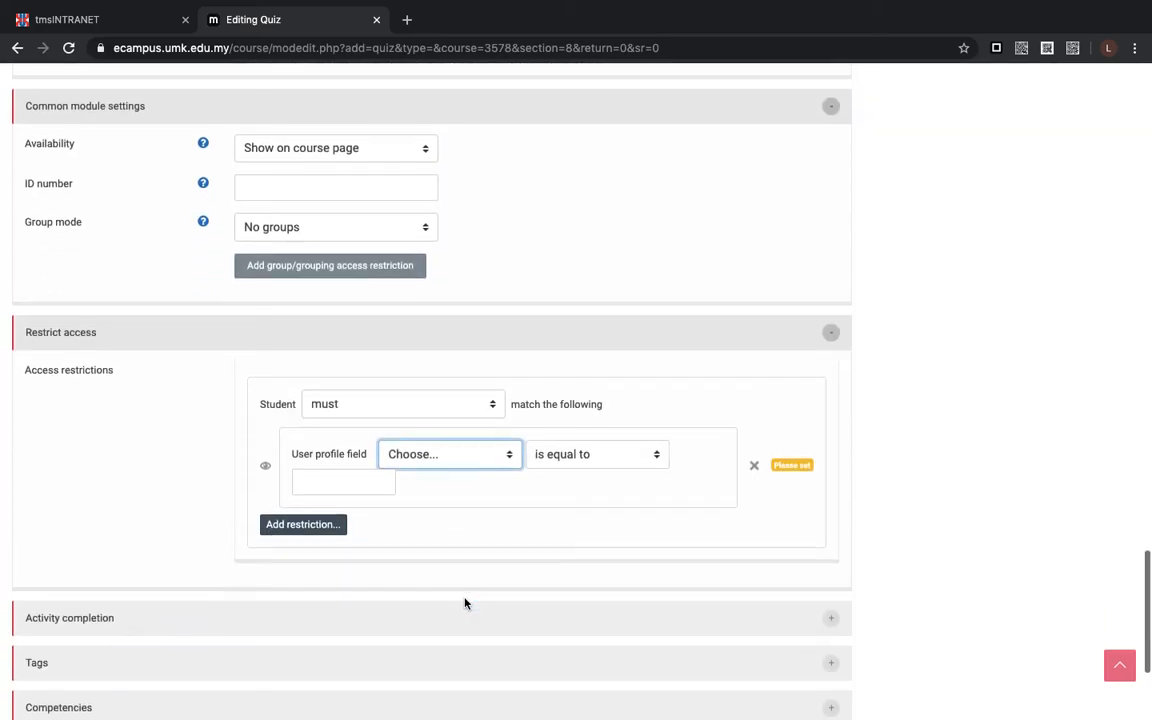
pyautogui.click(501, 458)
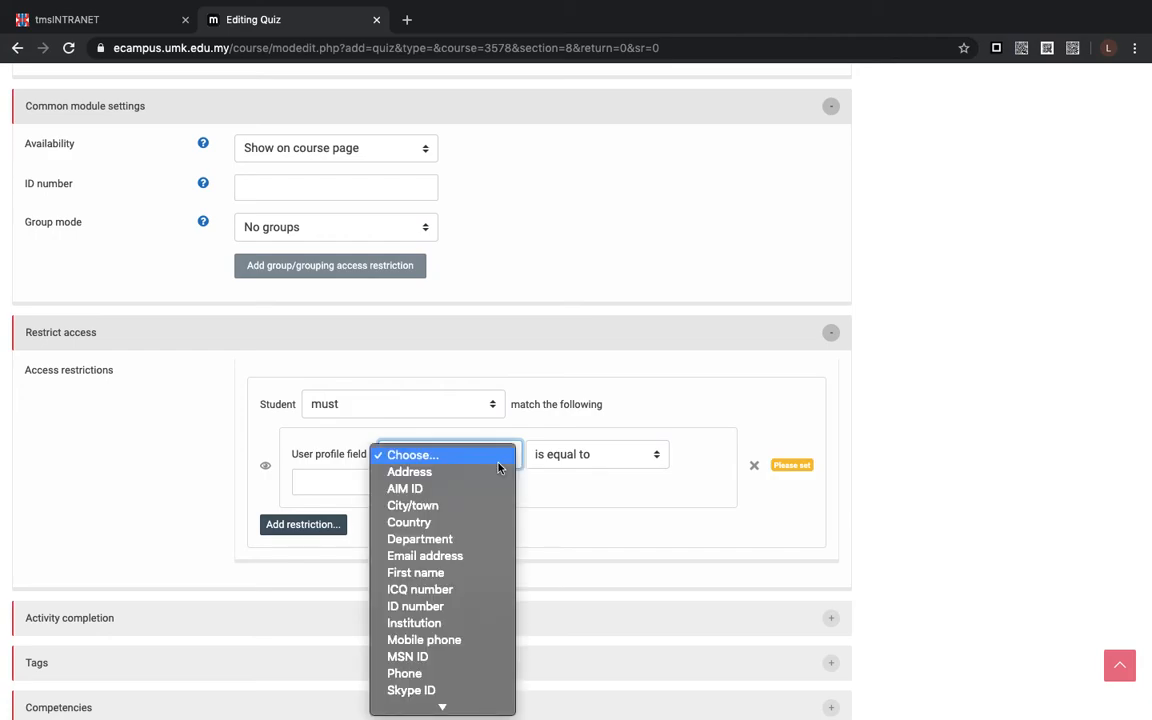
pyautogui.click(424, 616)
pyautogui.click(344, 482)
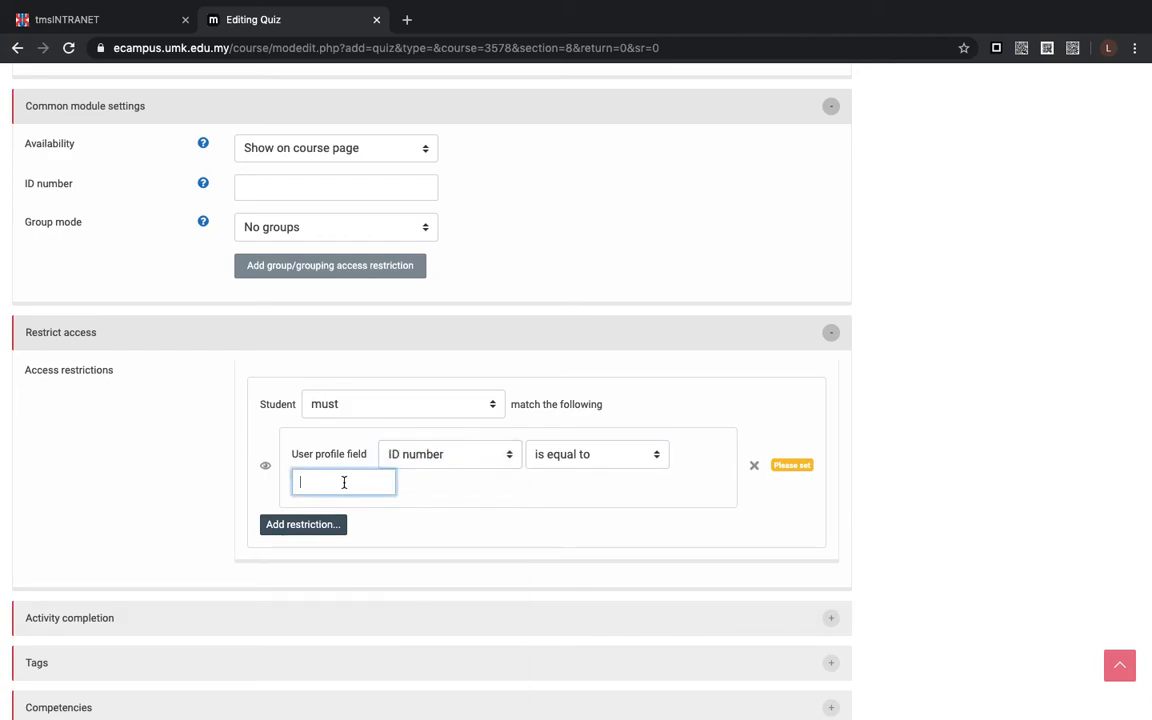
pyautogui.write('A18C1234')
# - Add a second User profile restriction based on ID number and enter a student ID number as its value
pyautogui.click(327, 530)
pyautogui.click(492, 458)
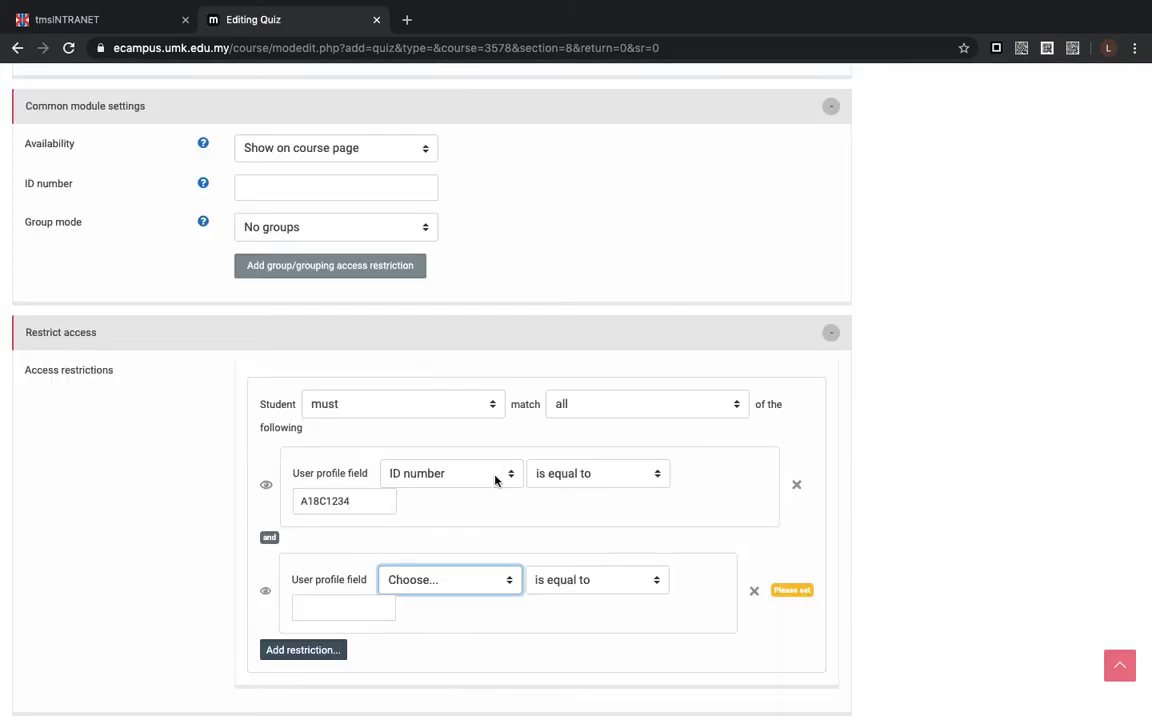
pyautogui.click(509, 580)
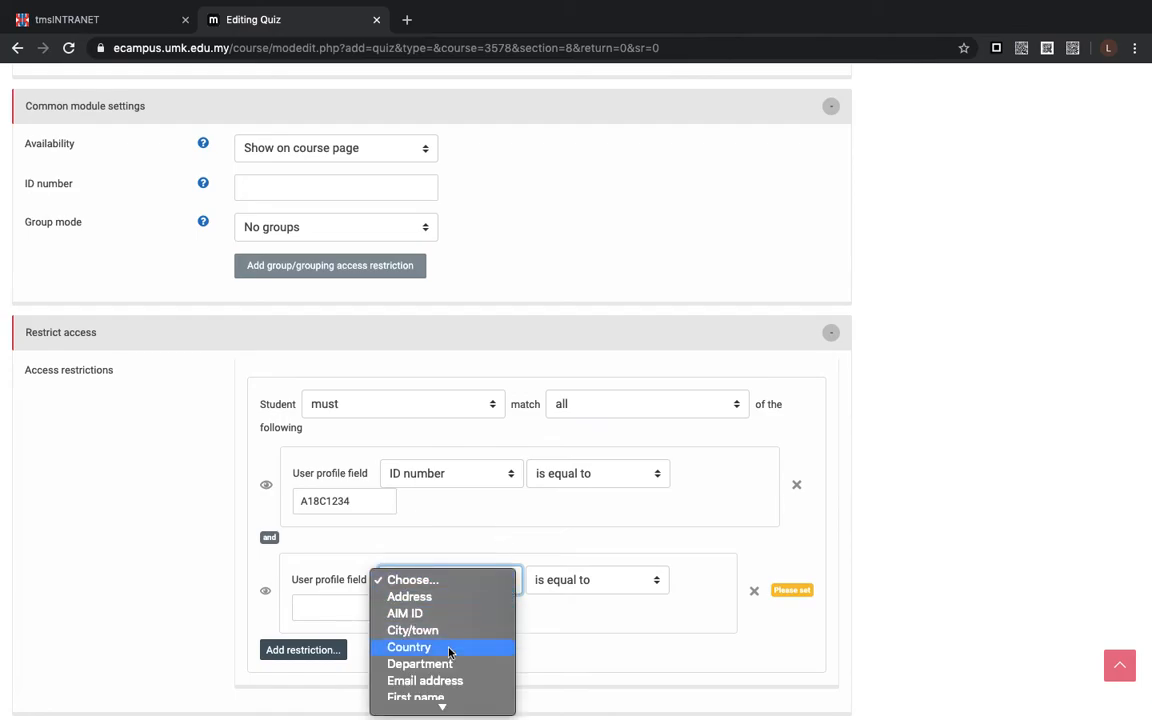
pyautogui.scroll(-5, 437, 666)
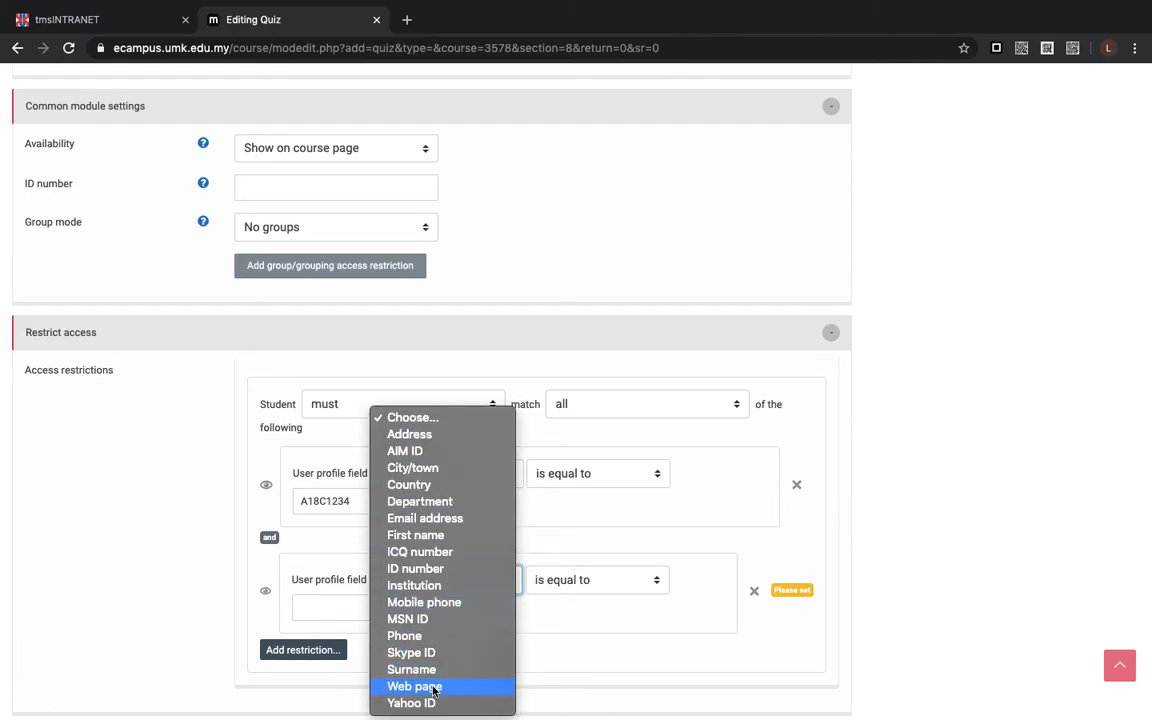
pyautogui.click(419, 576)
pyautogui.click(334, 608)
pyautogui.write('A')
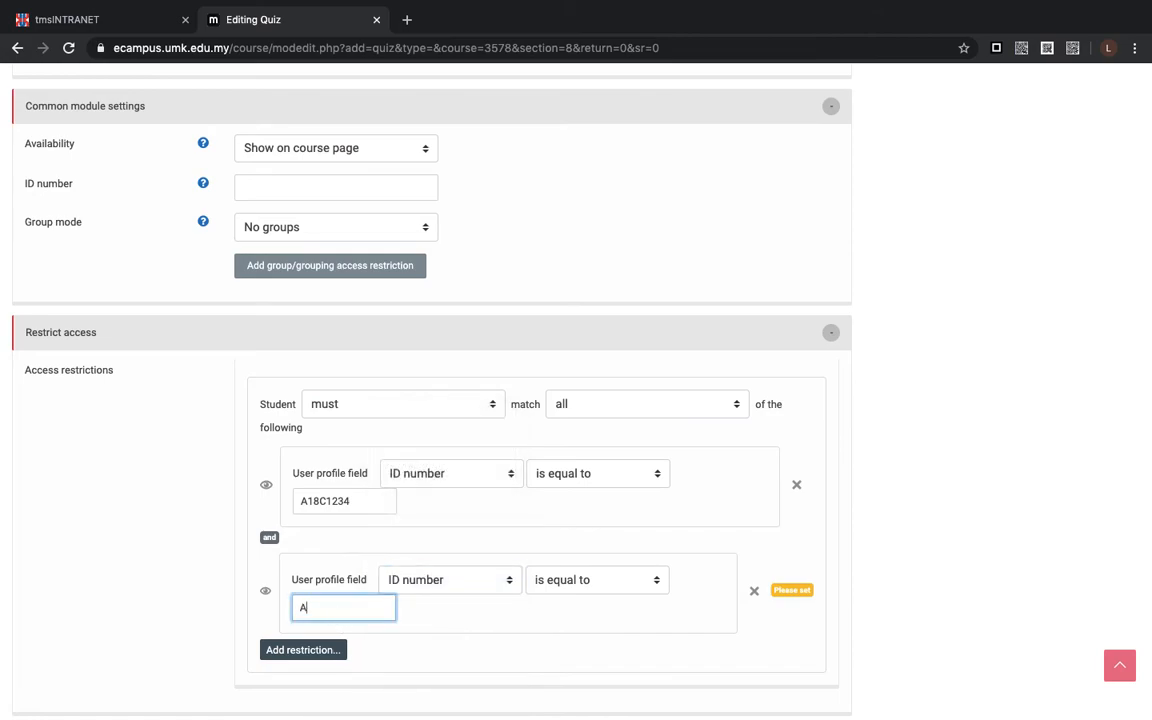
pyautogui.write('18c1234')
pyautogui.scroll(-3, 347, 586)
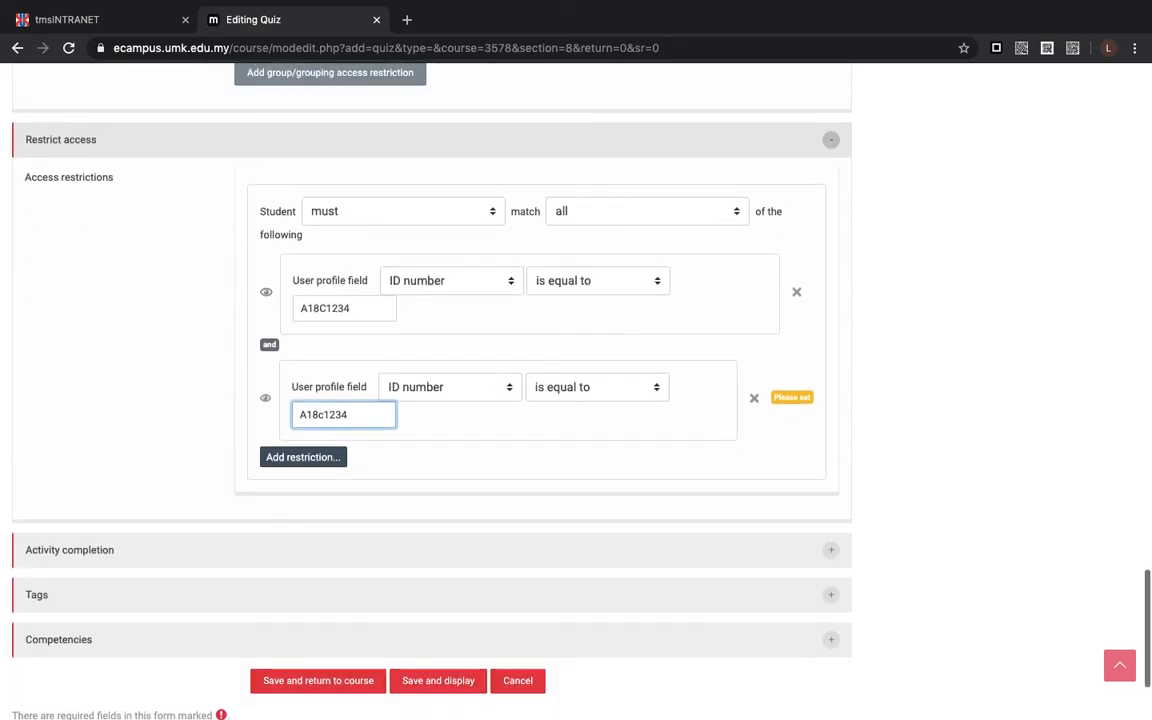
# - Change the letter in the middle of the second restriction's ID number to B
pyautogui.click(318, 417)
pyautogui.press('BackSpace')
pyautogui.write('C')
pyautogui.scroll(-2, 323, 422)
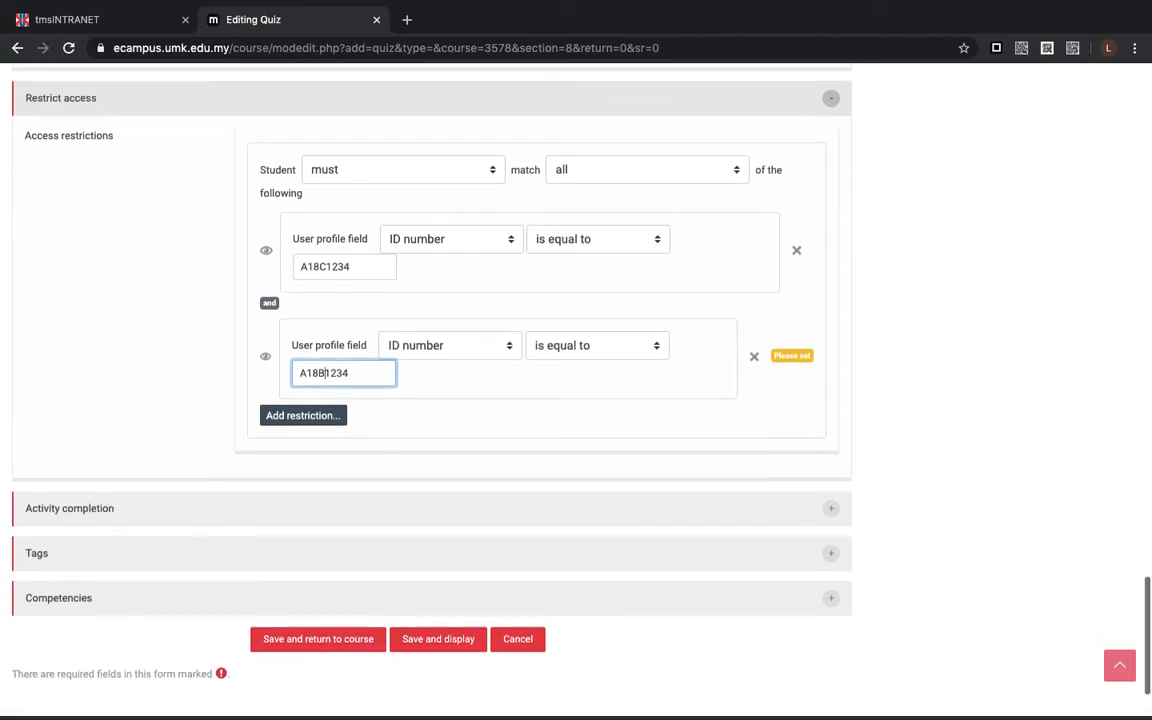
pyautogui.click(265, 406)
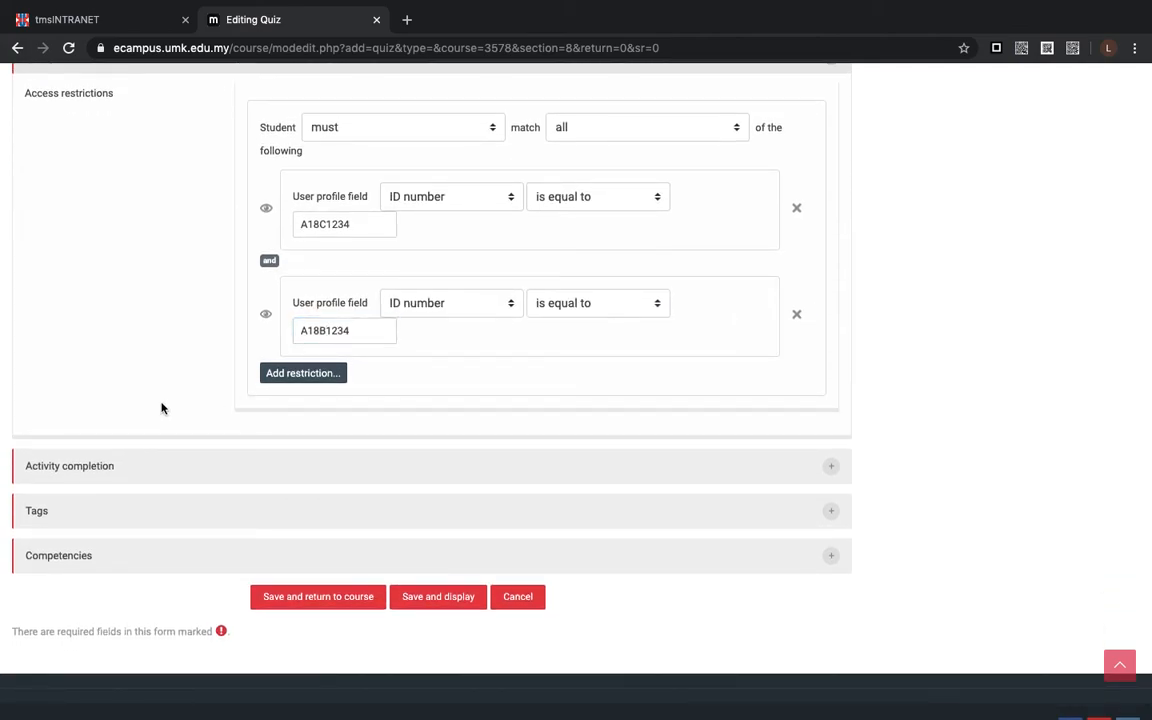
# - Expand the Activity completion settings to review them, and save and display the quiz
pyautogui.scroll(1, 186, 278)
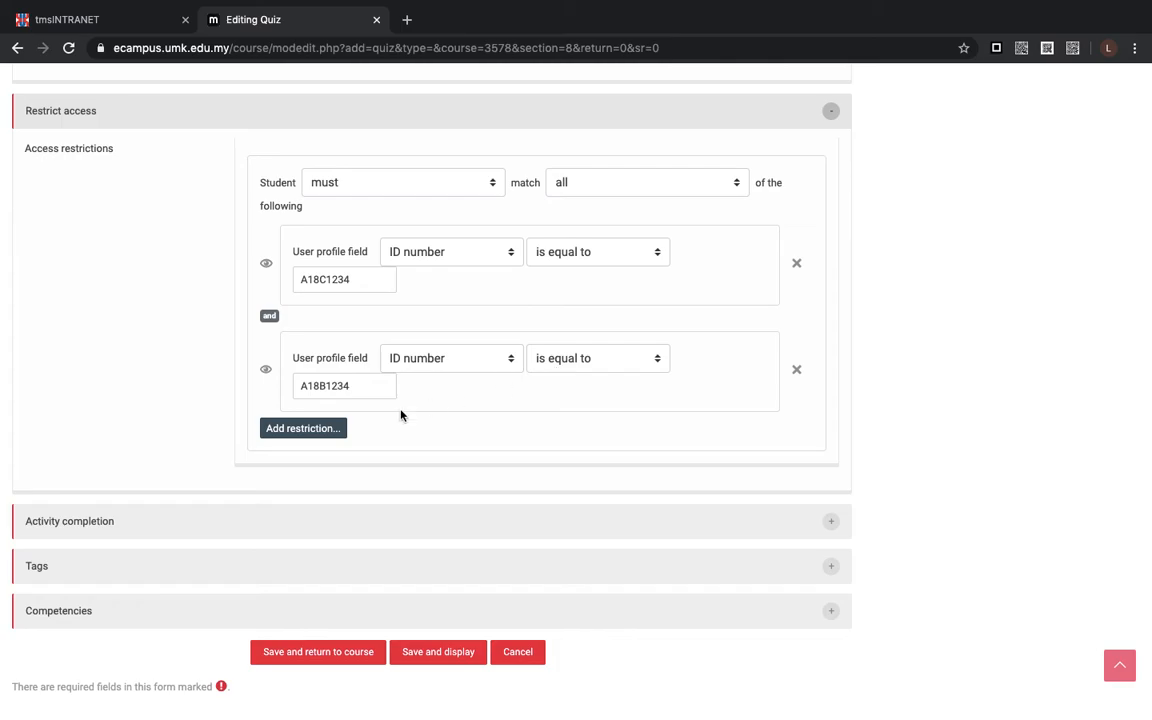
pyautogui.scroll(-3, 140, 470)
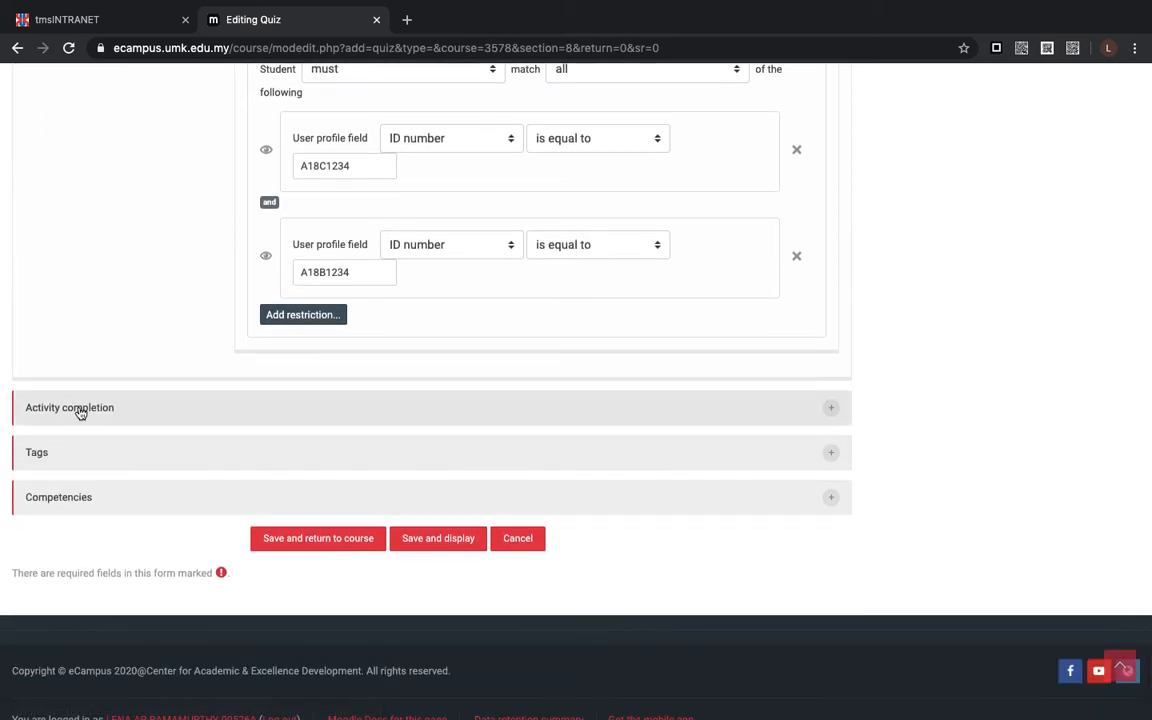
pyautogui.click(79, 408)
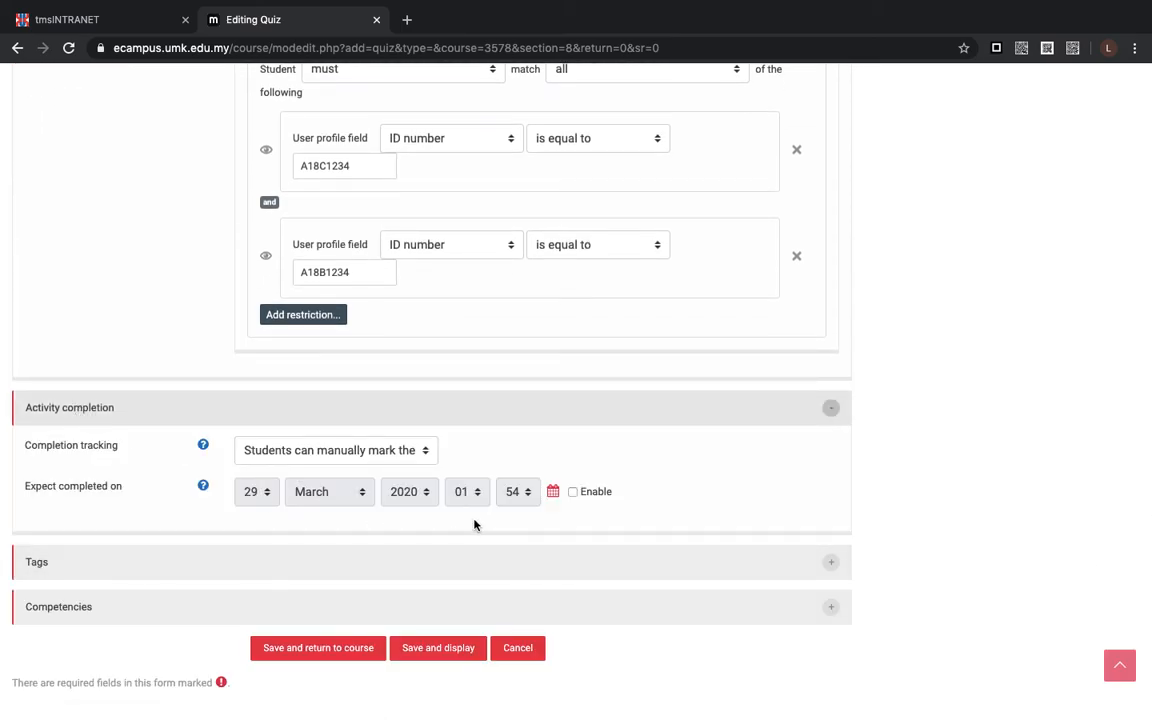
pyautogui.scroll(-2, 226, 478)
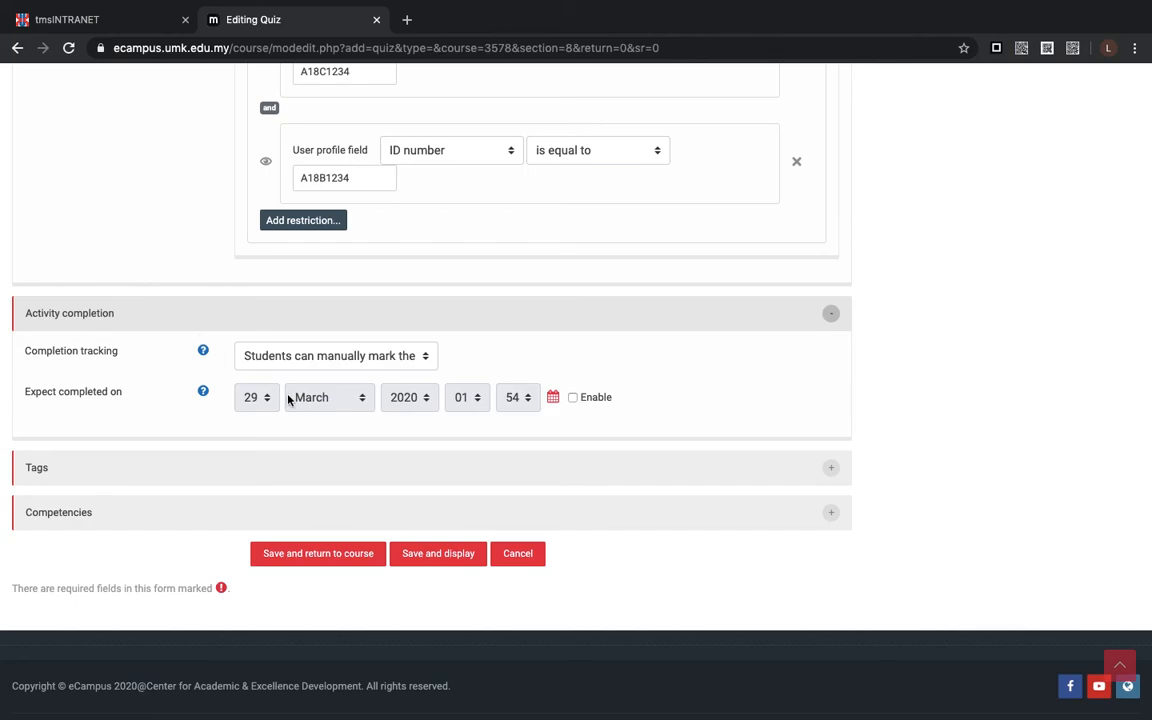
pyautogui.scroll(-1, 289, 398)
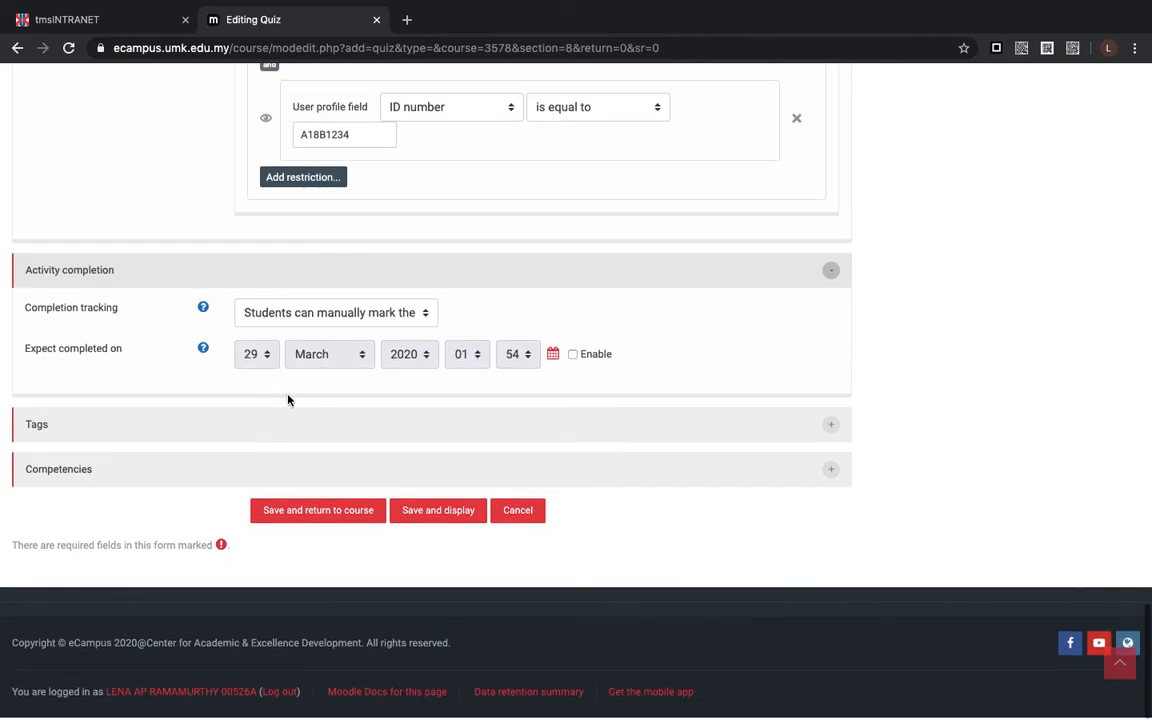
pyautogui.click(455, 526)
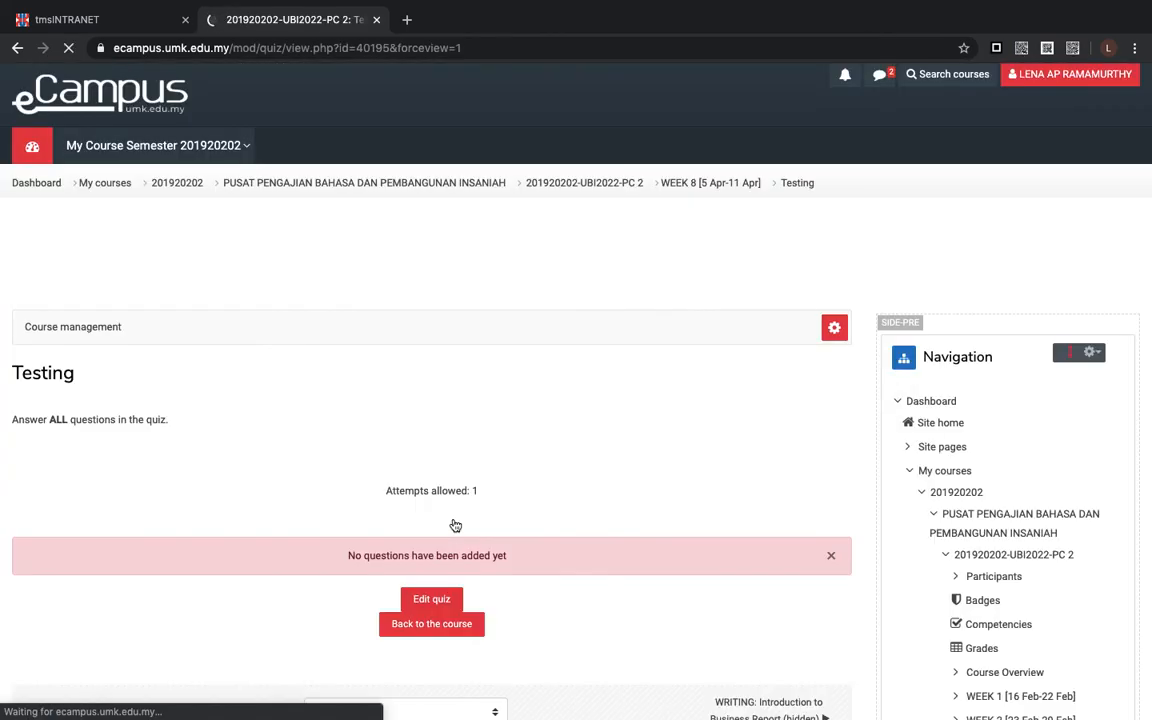
# - Return to the 201920202-UBI2022-PC 2 course page and examine the Testing quiz's entry under WEEK 8
pyautogui.scroll(-1, 455, 526)
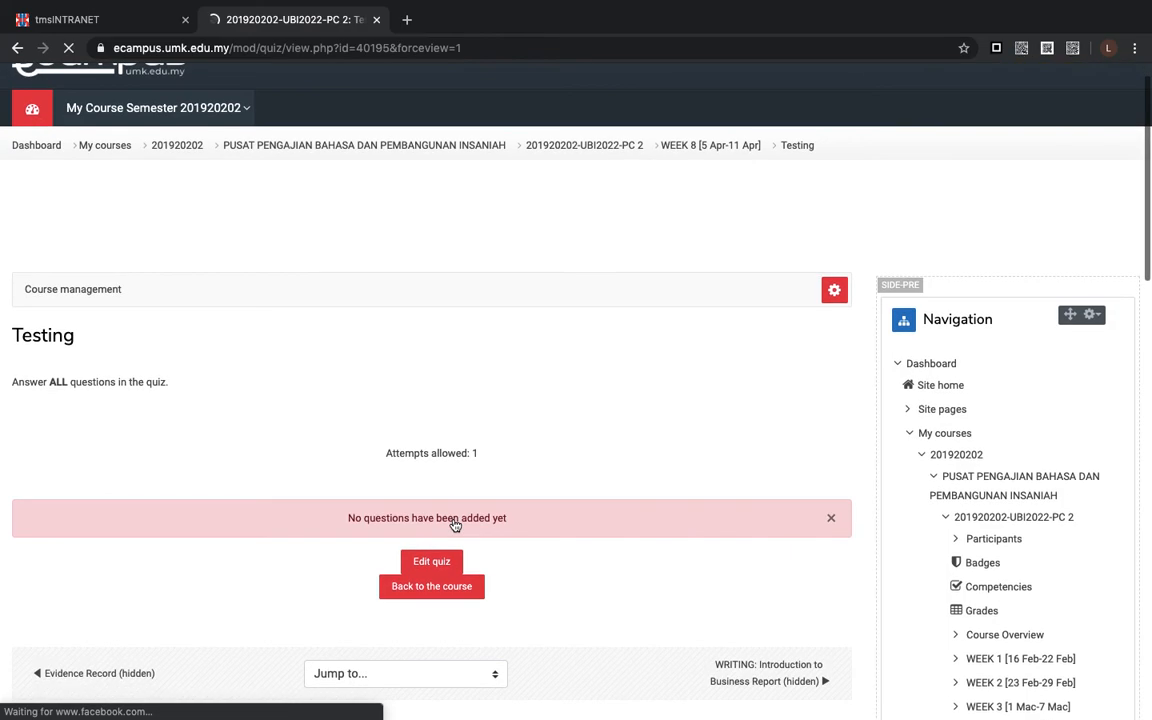
pyautogui.click(583, 146)
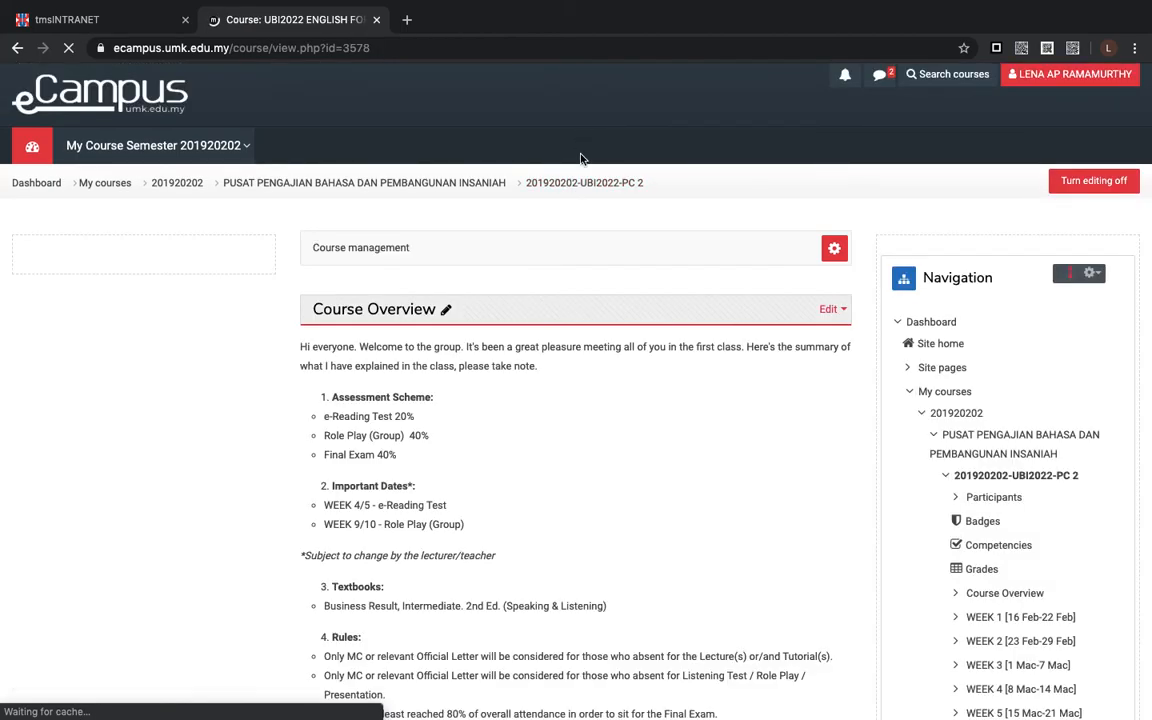
pyautogui.scroll(-3, 587, 317)
pyautogui.scroll(-10, 587, 317)
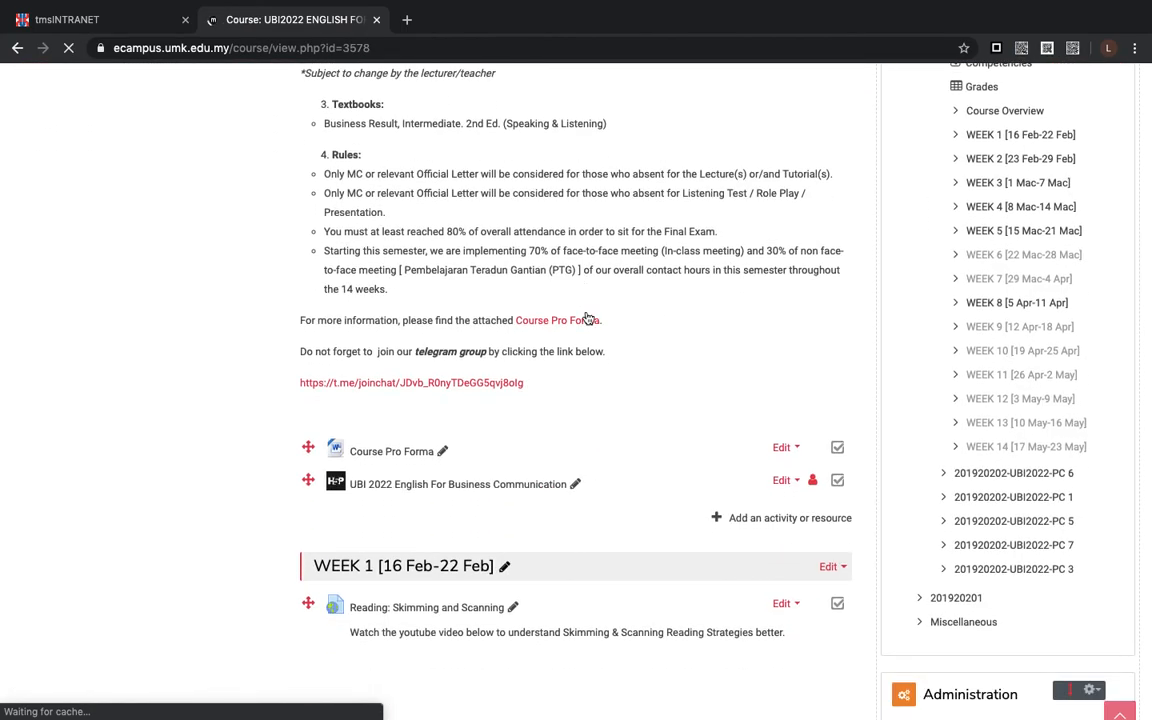
pyautogui.scroll(-15, 587, 317)
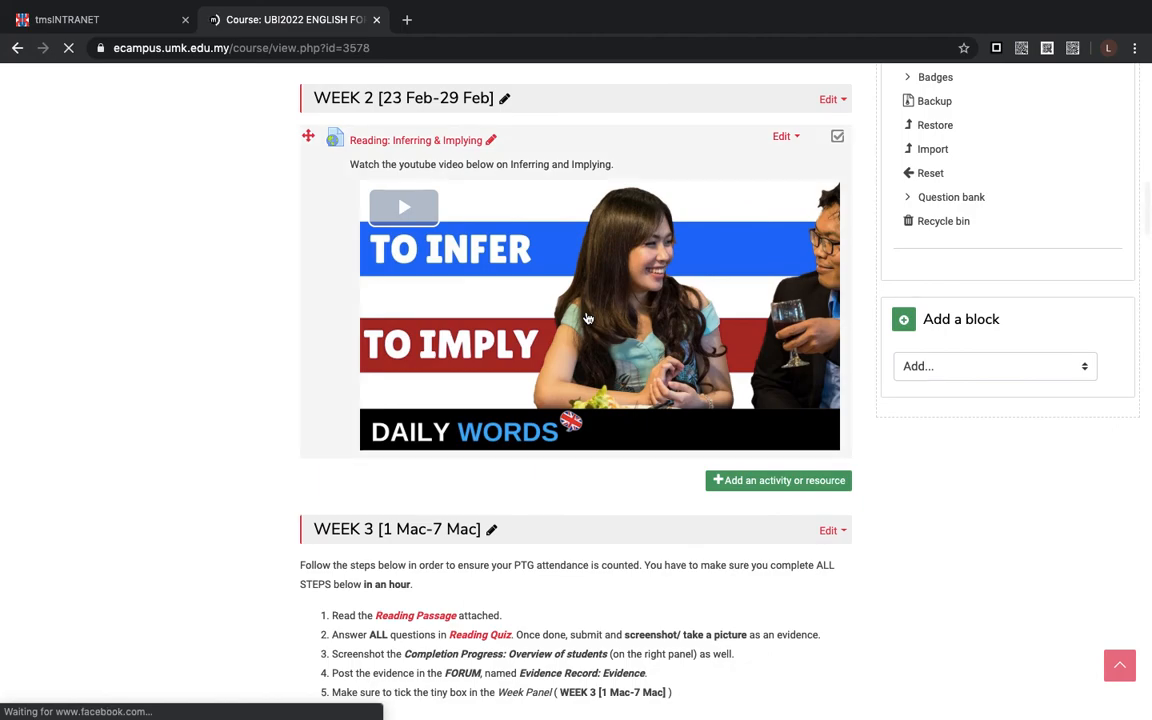
pyautogui.scroll(-5, 594, 293)
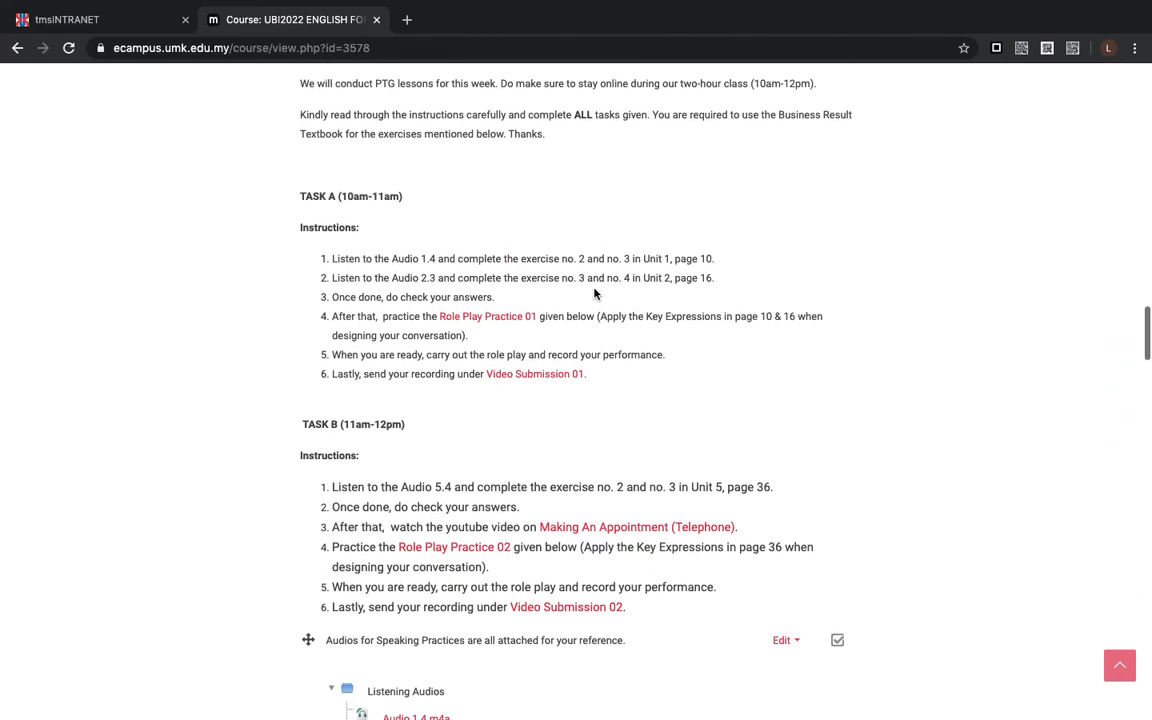
pyautogui.scroll(-10, 594, 292)
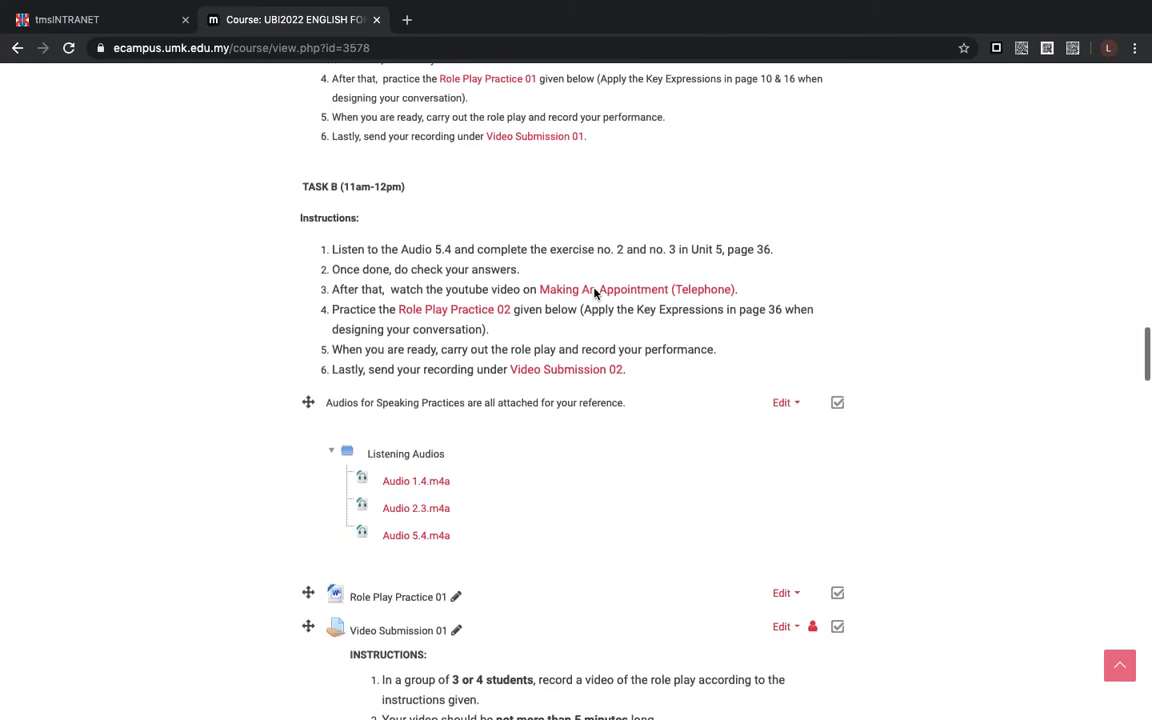
pyautogui.scroll(-10, 594, 290)
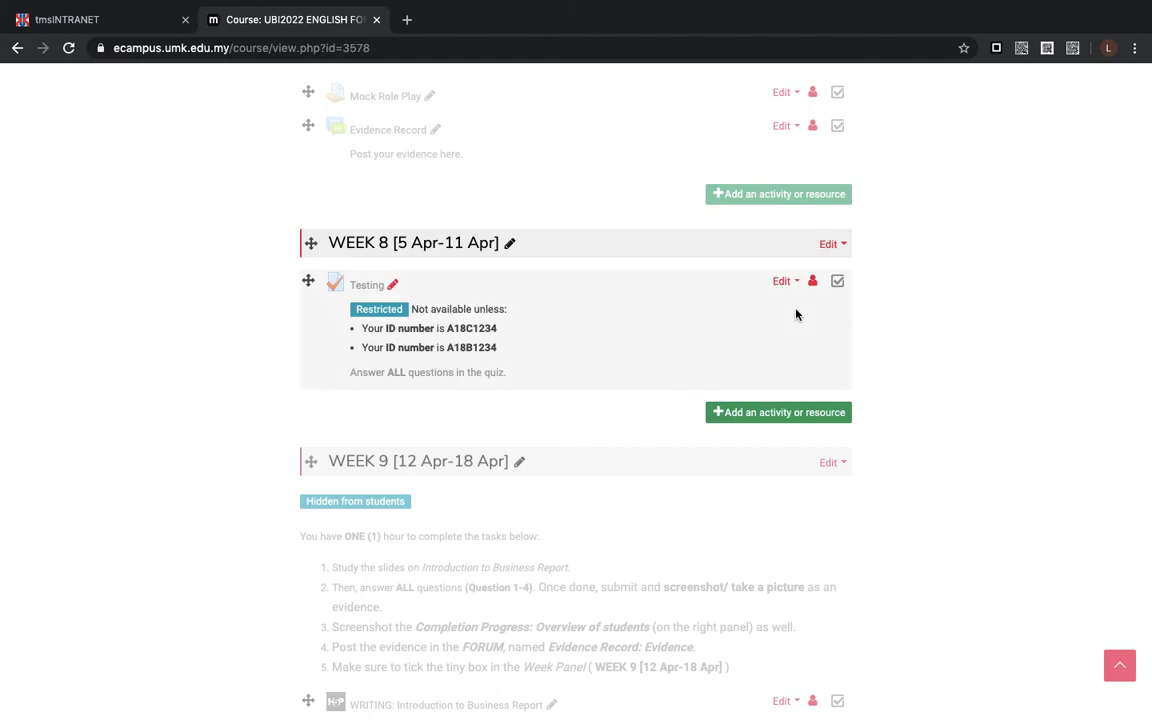
pyautogui.scroll(1, 796, 315)
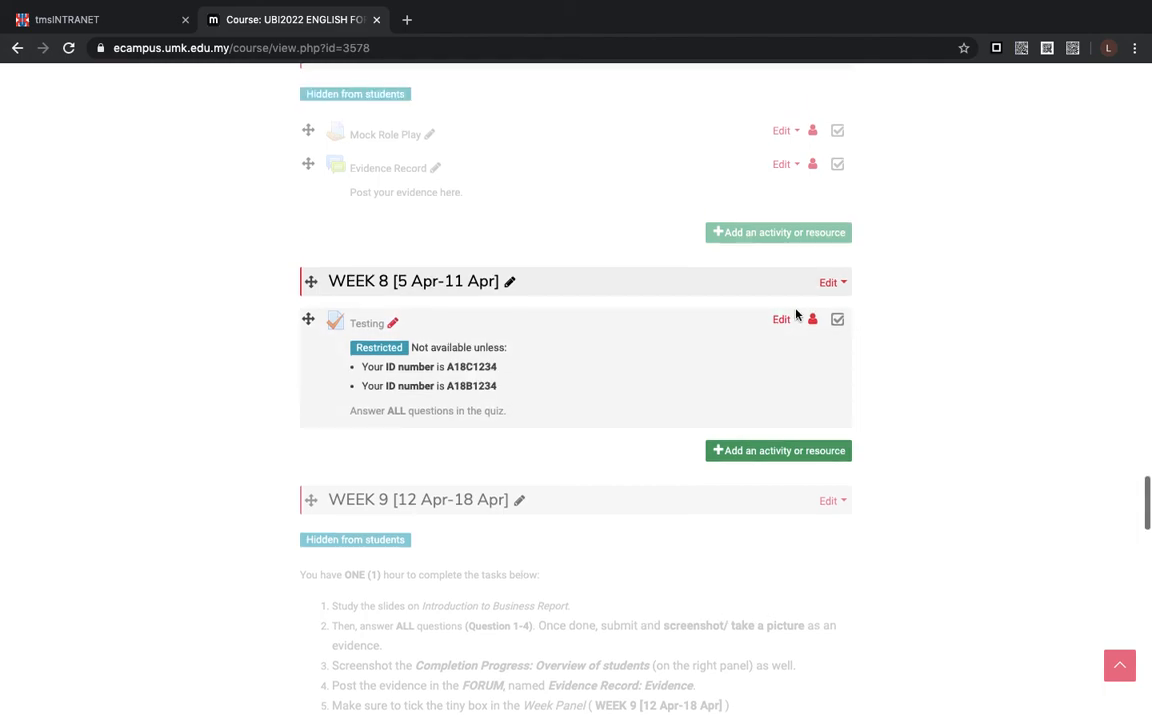
# - Open the Testing quiz from WEEK 8 and go to editing its questions
pyautogui.click(367, 325)
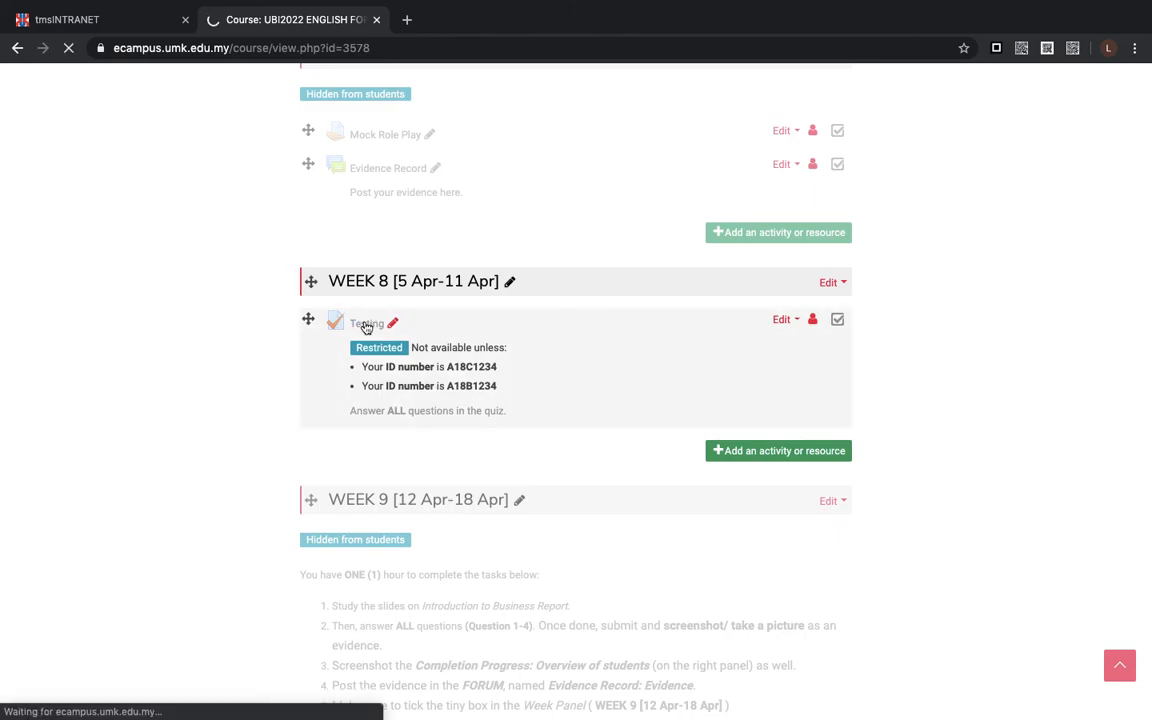
pyautogui.scroll(-1, 367, 328)
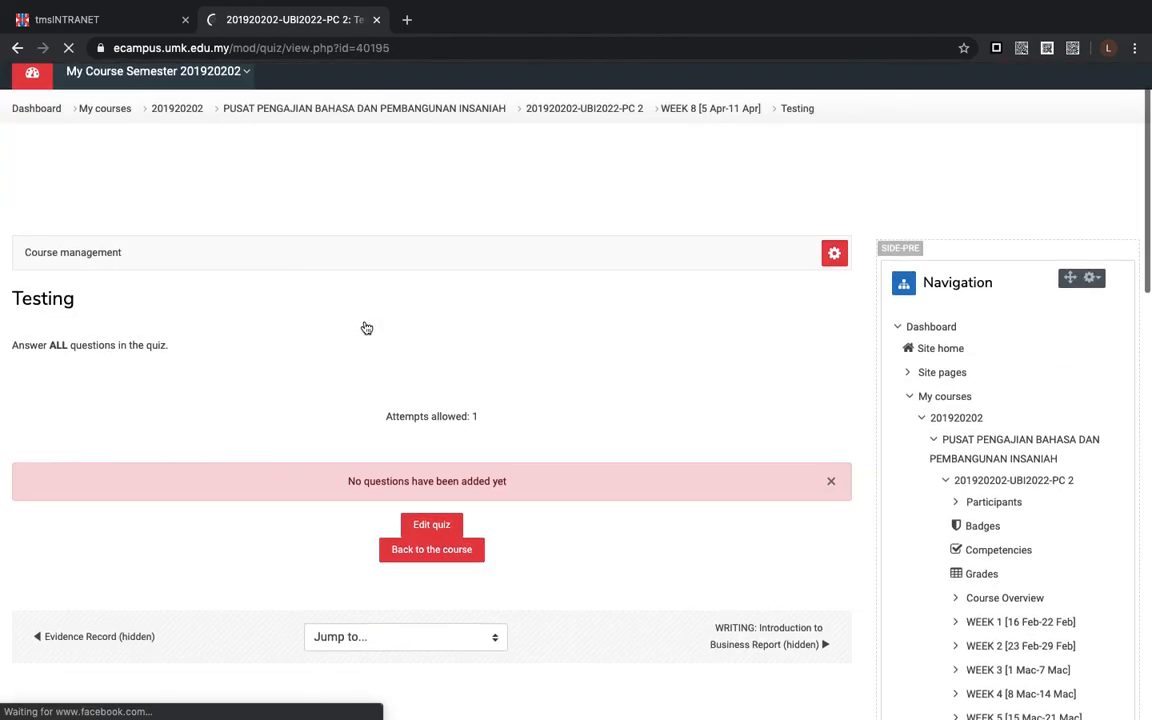
pyautogui.click(422, 527)
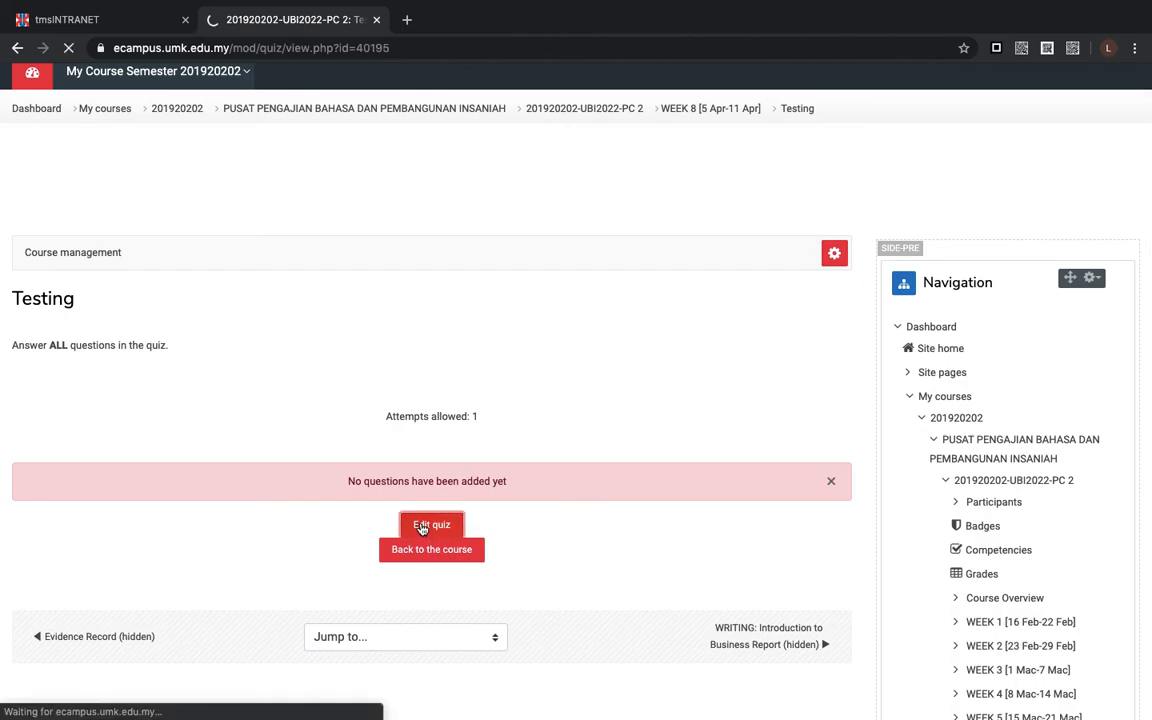